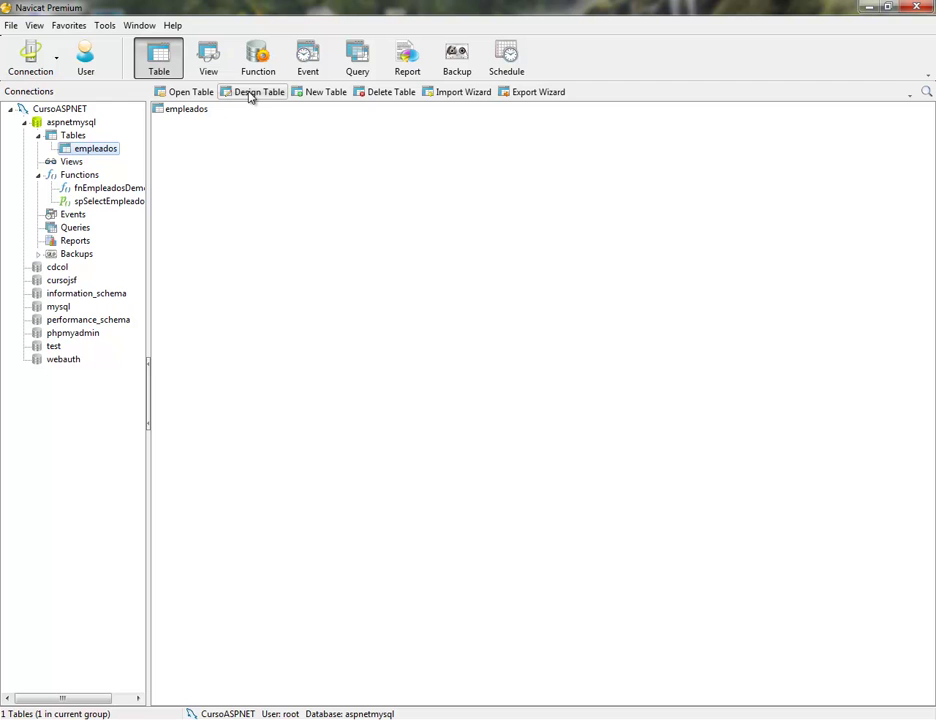
# Insert a char(40) field named correo above activo in the empleados design and save it
pyautogui.click(249, 92)
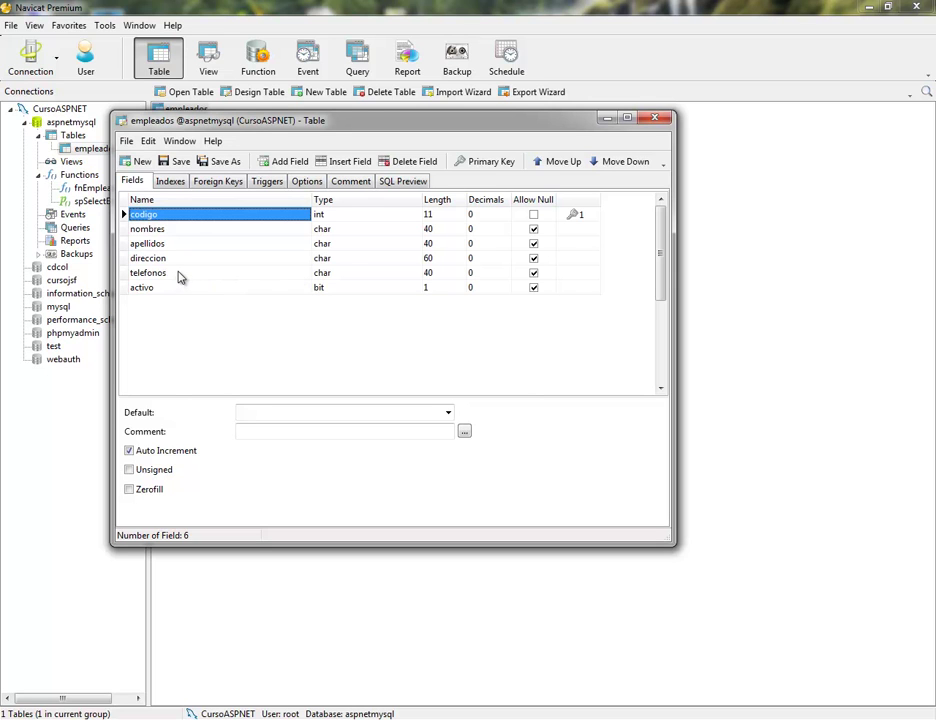
pyautogui.click(171, 288)
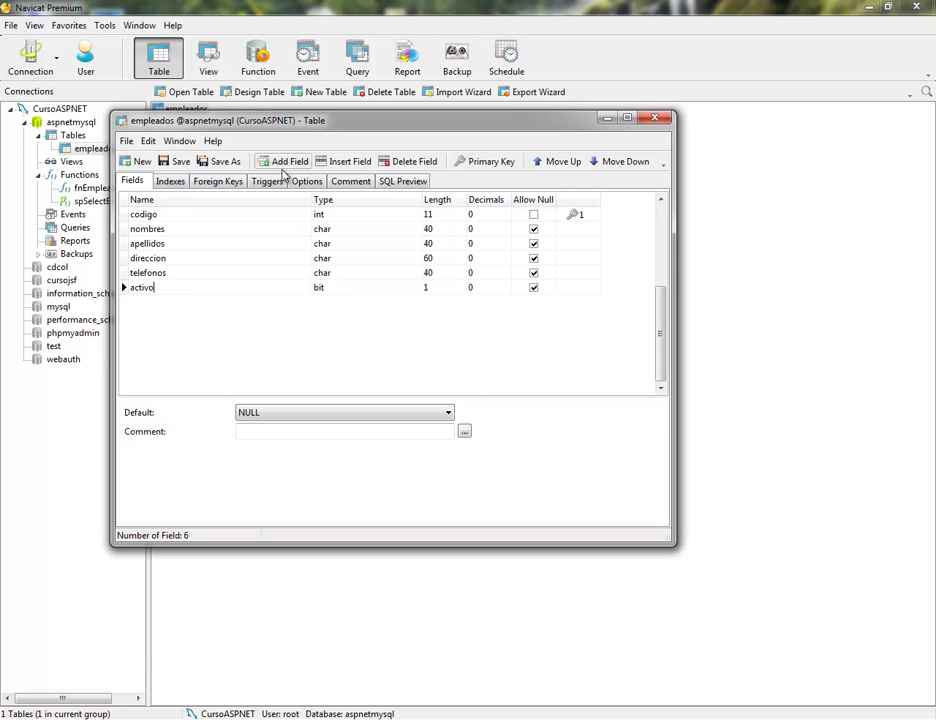
pyautogui.click(340, 164)
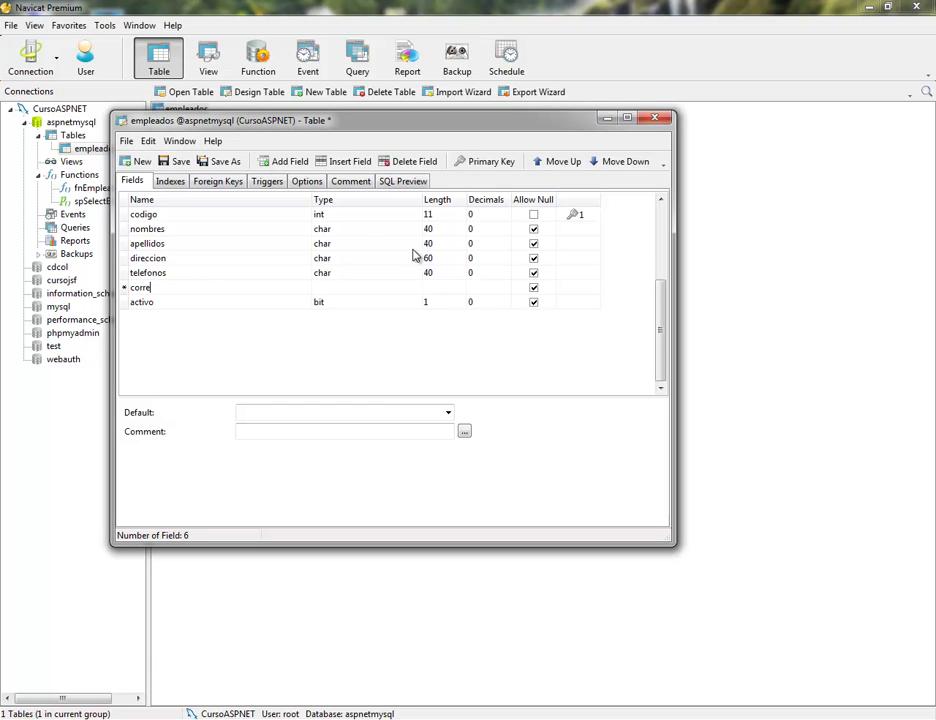
pyautogui.press('Tab')
pyautogui.write('char')
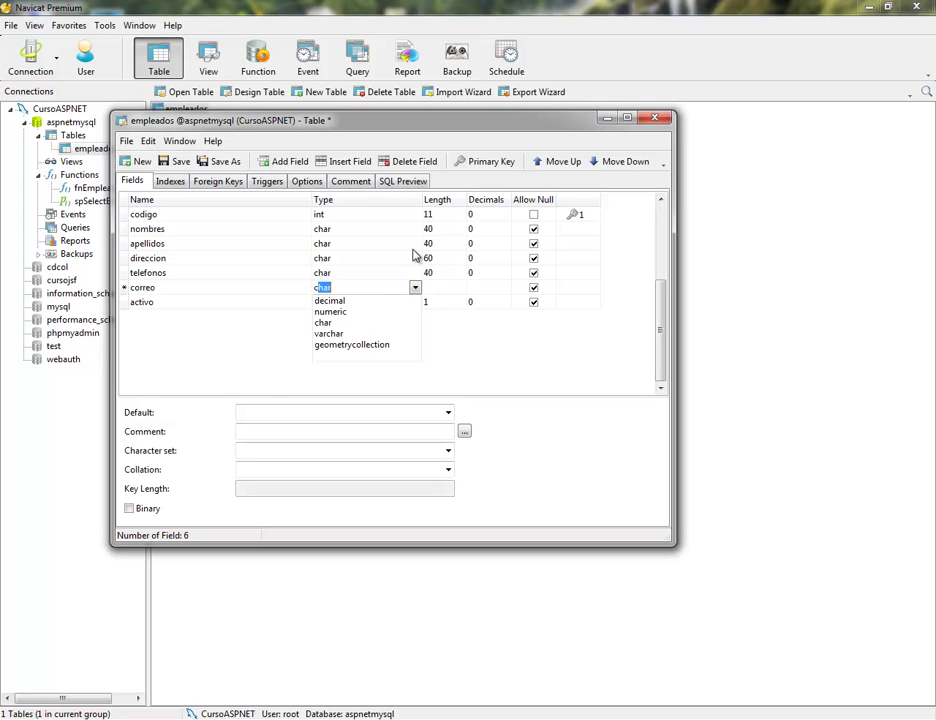
pyautogui.press('Tab')
pyautogui.write('40')
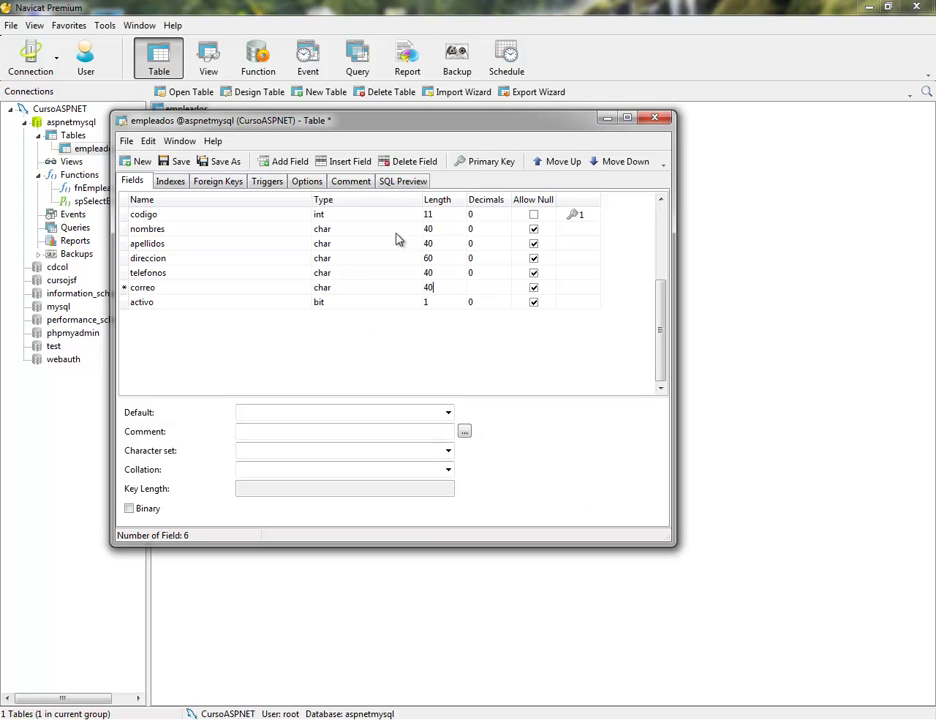
pyautogui.click(178, 164)
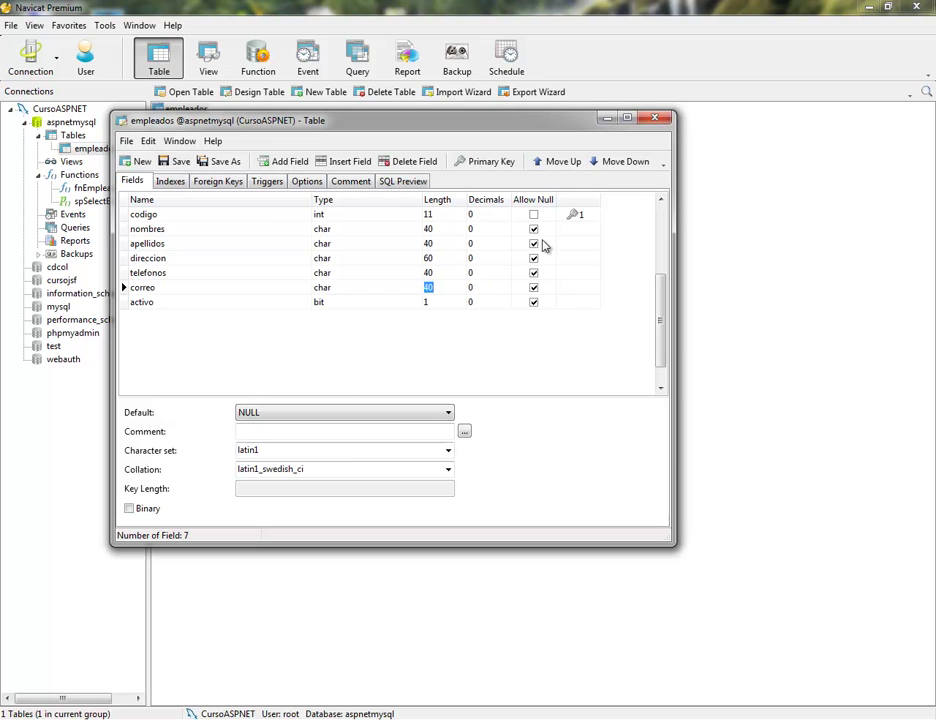
pyautogui.click(658, 120)
pyautogui.click(189, 112)
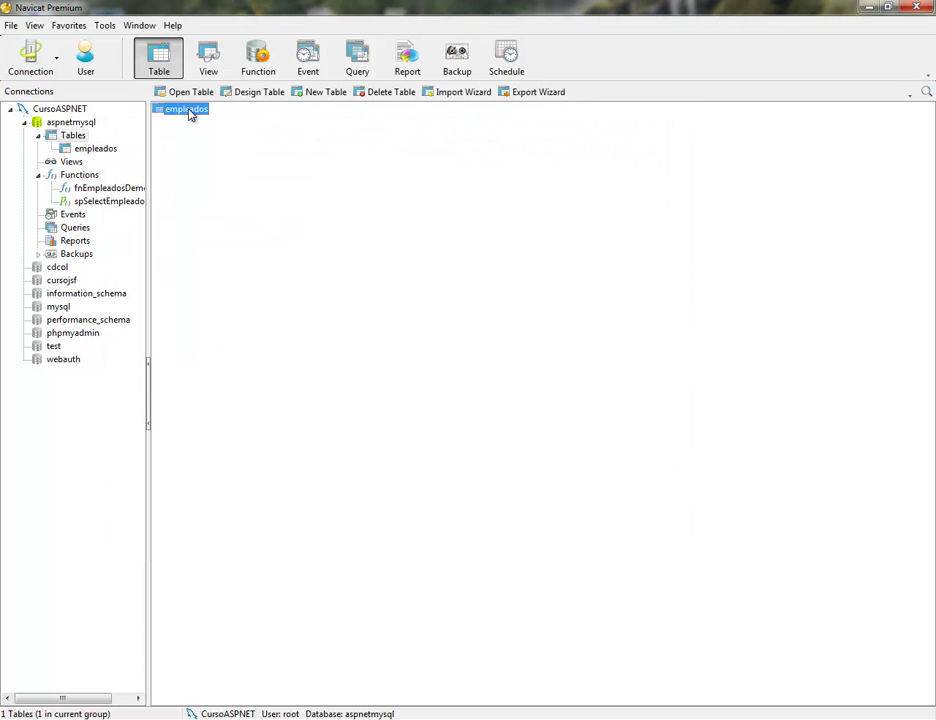
# Open the empleados data, widen the correo column and enter the first employee's e-mail address
pyautogui.doubleClick(189, 112)
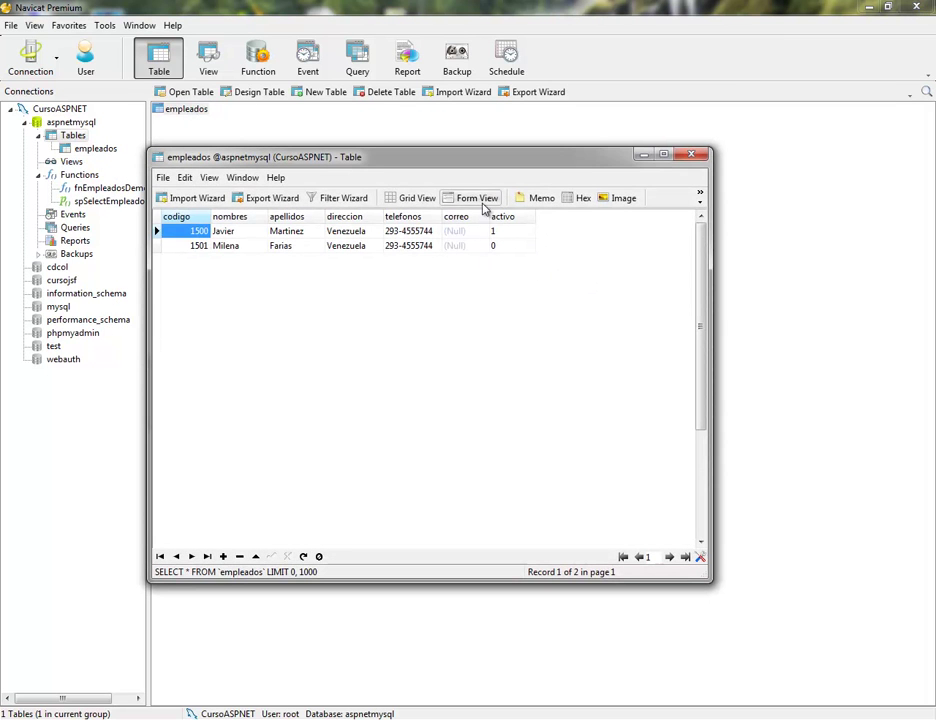
pyautogui.moveTo(490, 218); pyautogui.dragTo(587, 220)
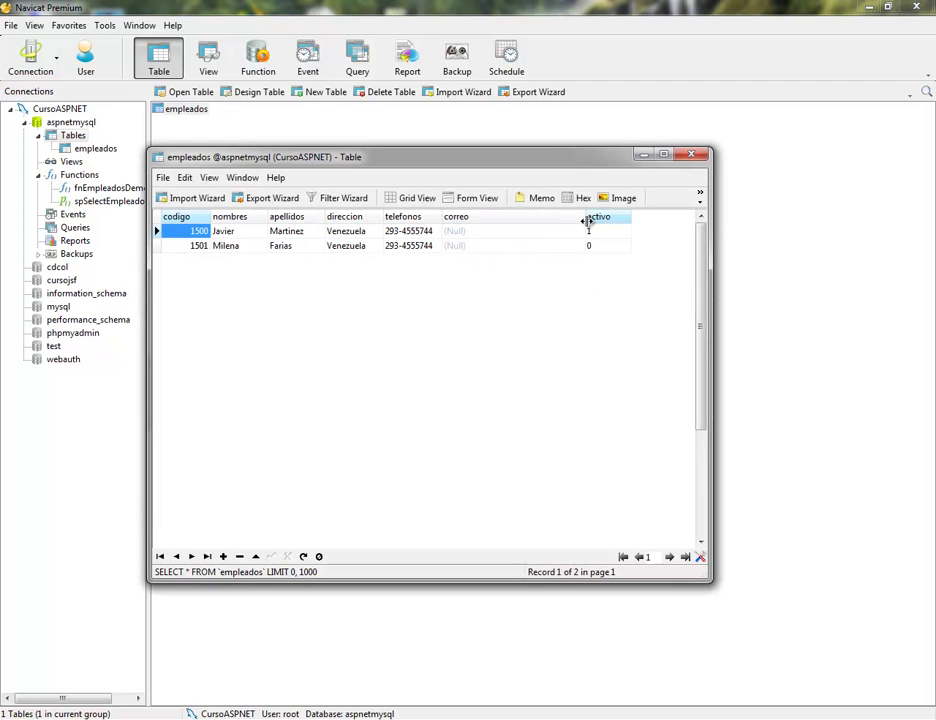
pyautogui.click(470, 231)
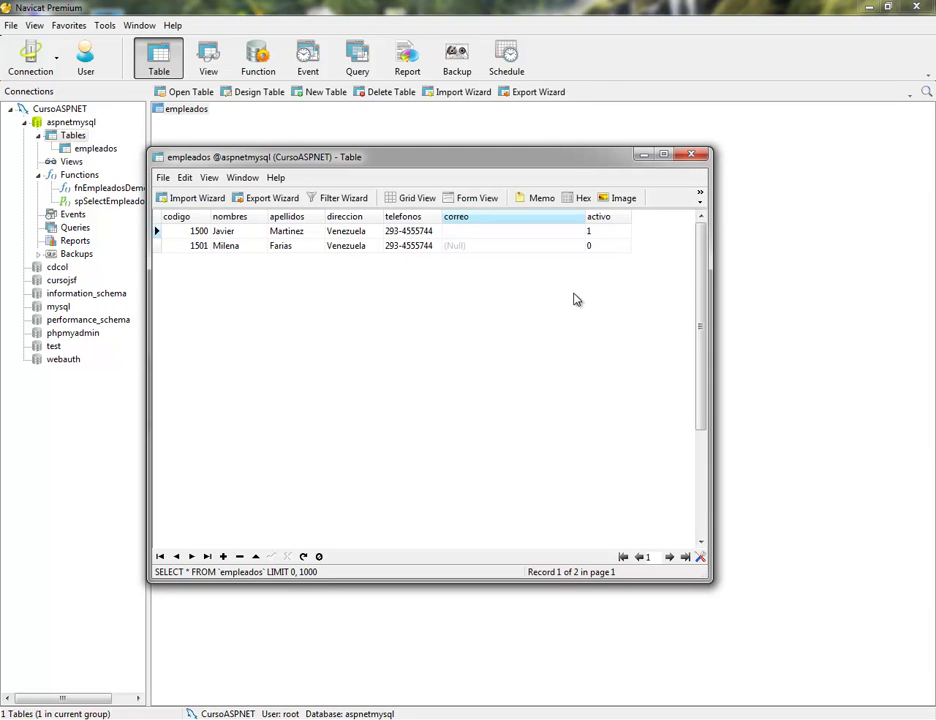
pyautogui.press('Tab')
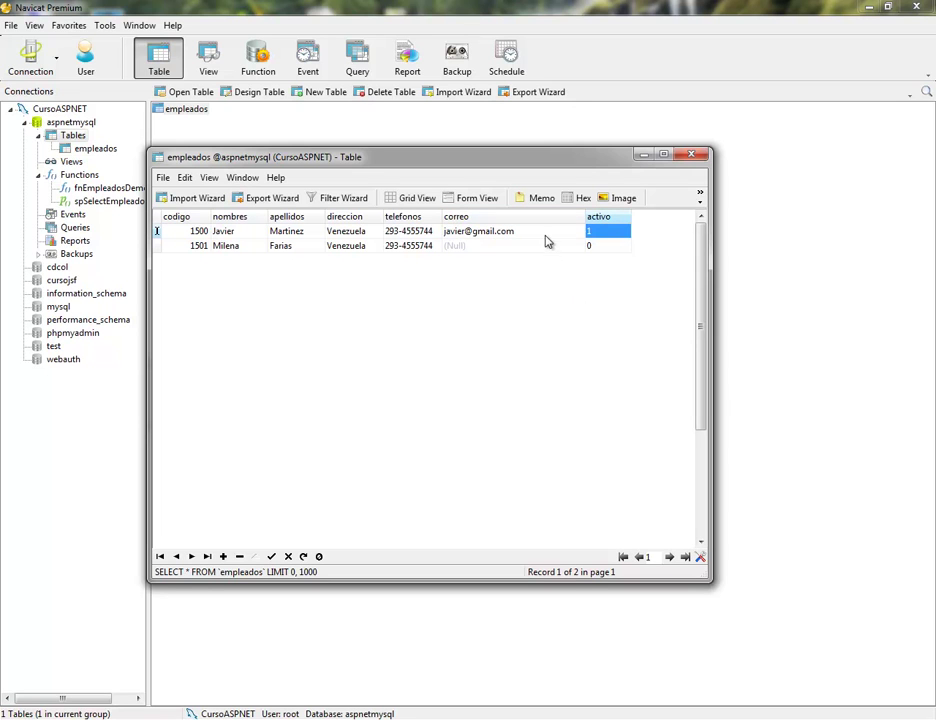
pyautogui.click(545, 231)
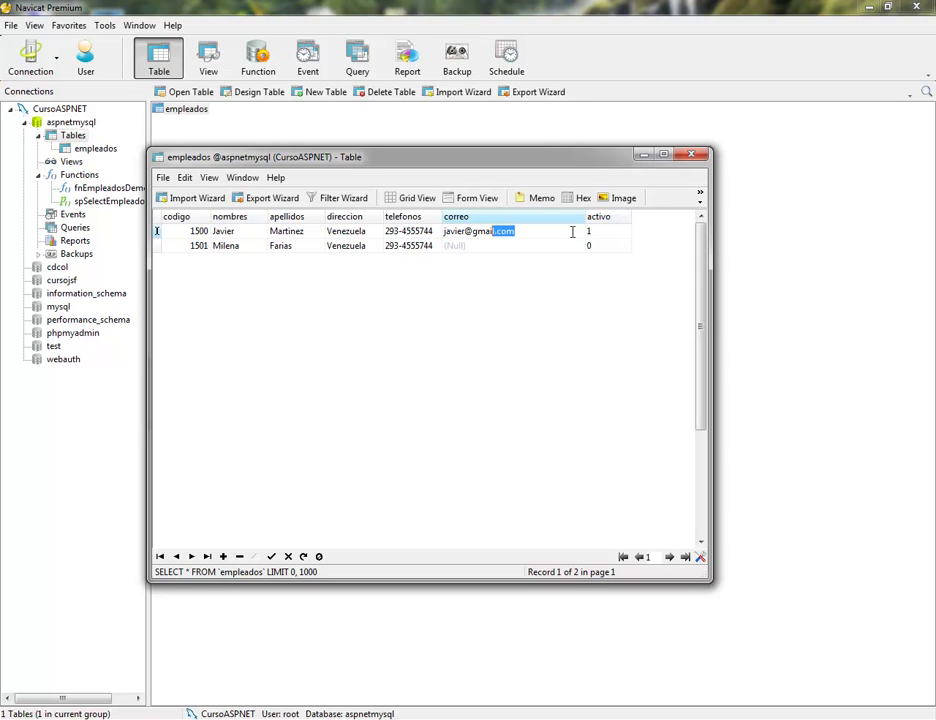
pyautogui.hotkey('shift', 'Home')
pyautogui.hotkey('ctrl', 'c')
# Paste the copied address into the second row and edit it into the second employee's e-mail
pyautogui.click(497, 247)
pyautogui.rightClick(498, 258)
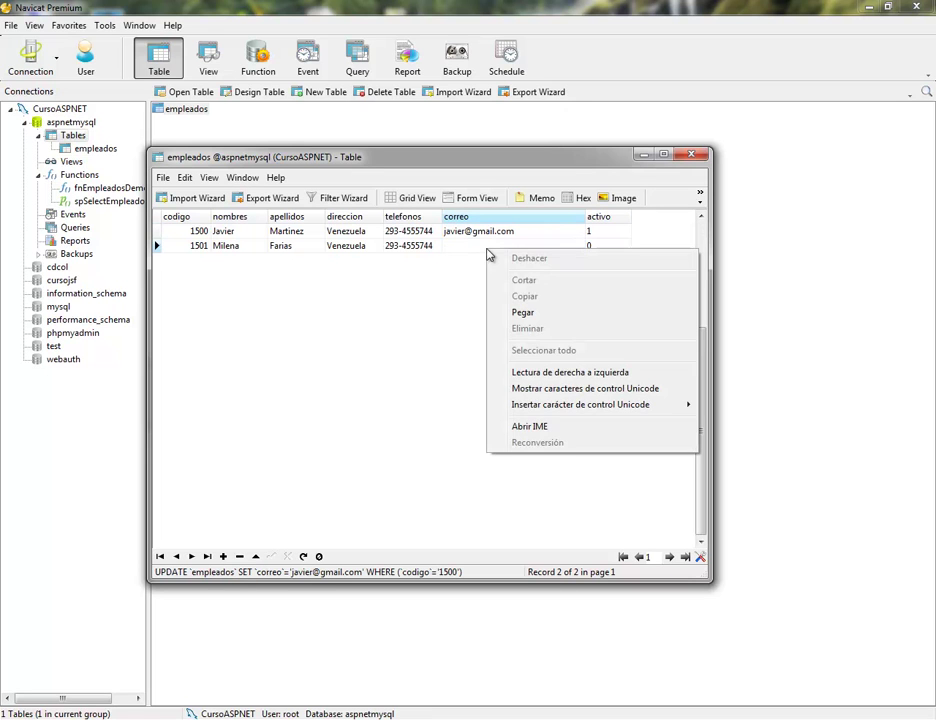
pyautogui.click(522, 312)
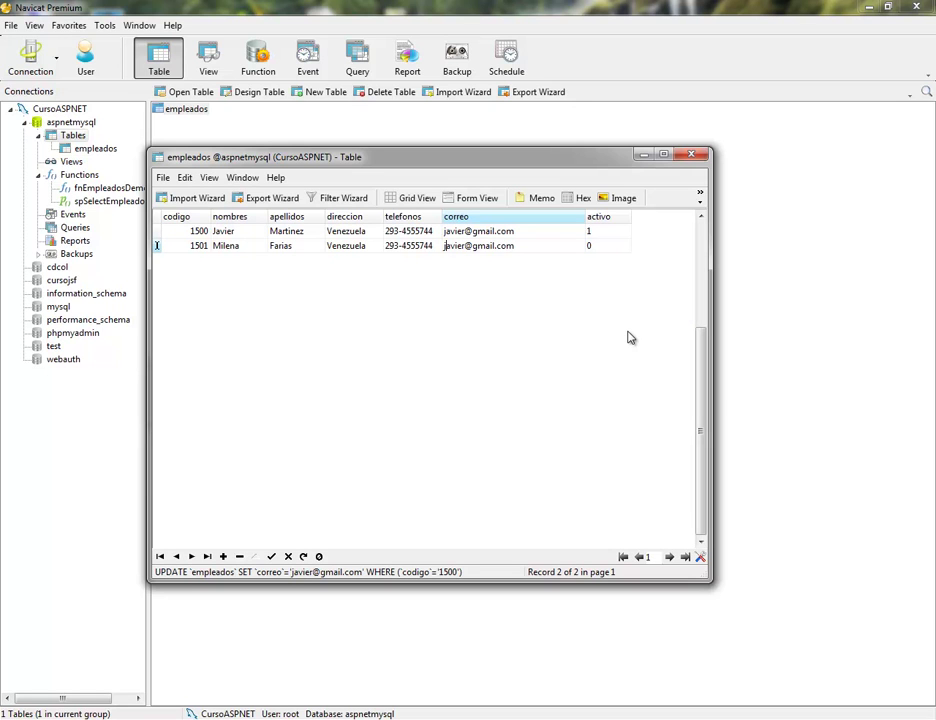
pyautogui.press('Delete')
pyautogui.press('Delete')
pyautogui.press('Delete')
pyautogui.press('Delete')
pyautogui.press('Delete')
pyautogui.press('Delete')
pyautogui.press('Return')
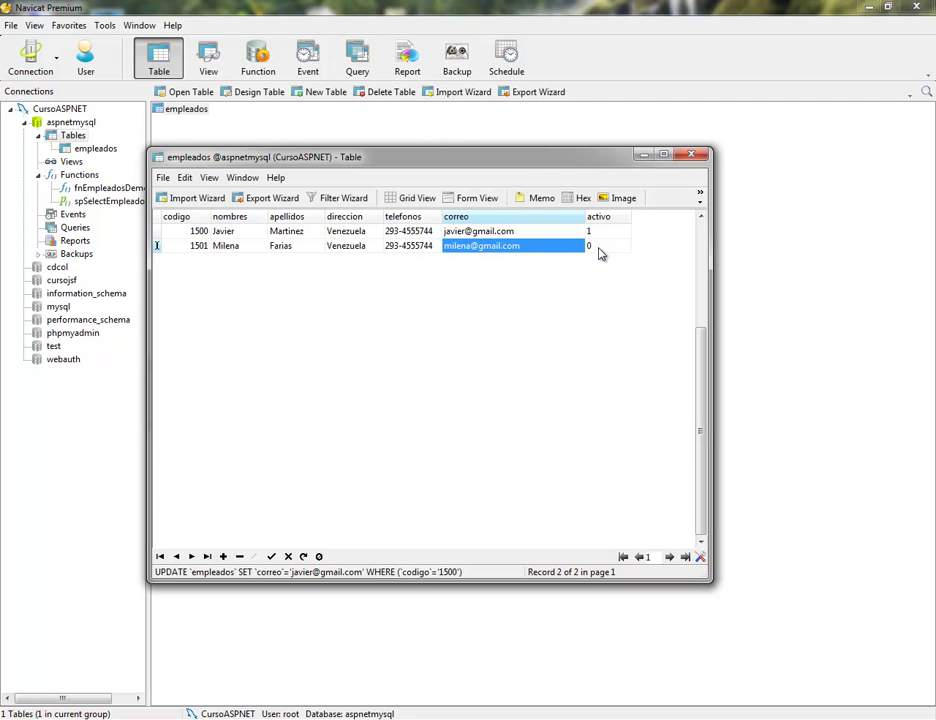
# Close the data window, save the changes and reopen empleados to check them
pyautogui.click(691, 156)
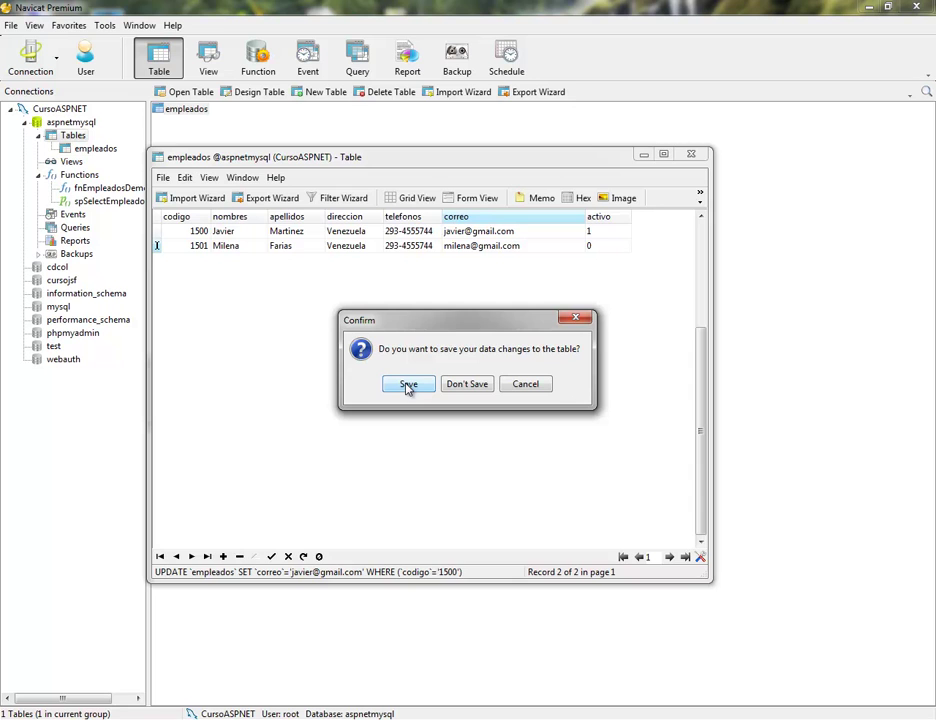
pyautogui.click(408, 385)
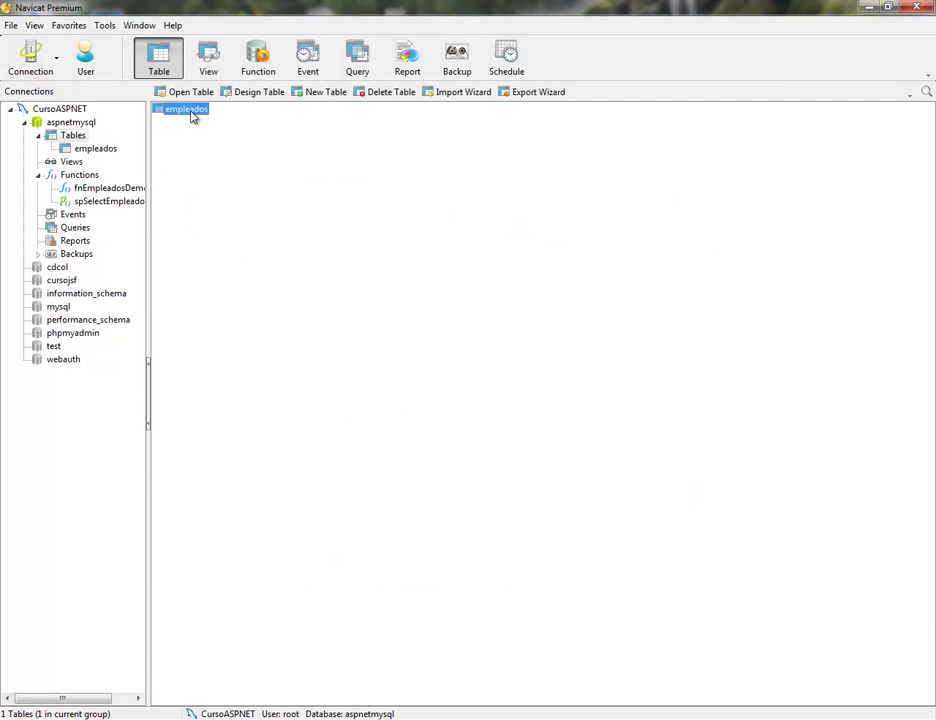
pyautogui.doubleClick(192, 113)
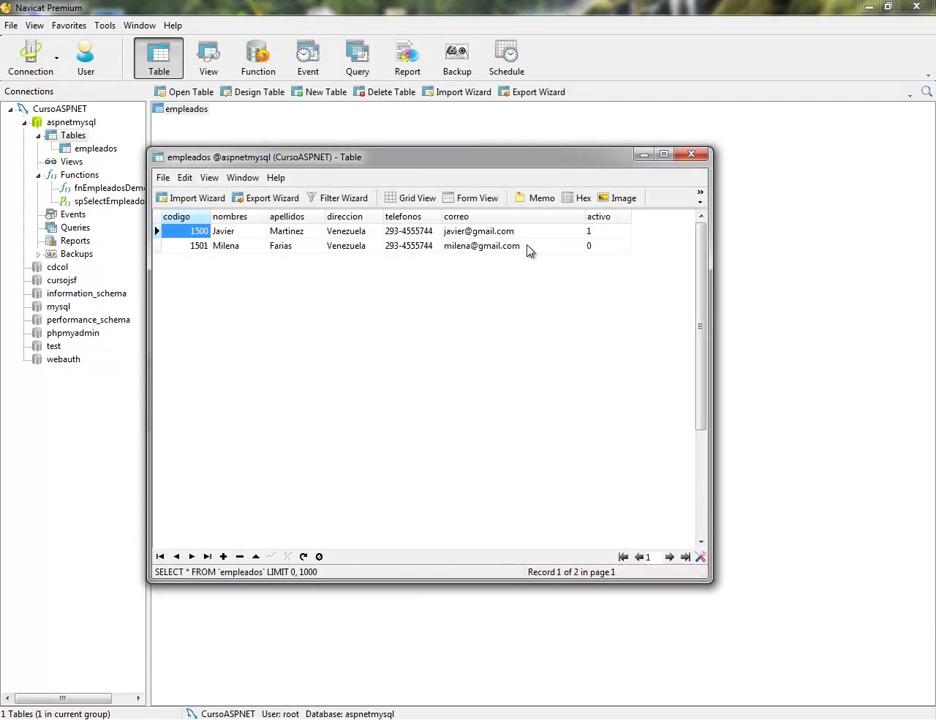
# Close the empleados window and switch to the browser showing dev.mysql.com
pyautogui.click(690, 158)
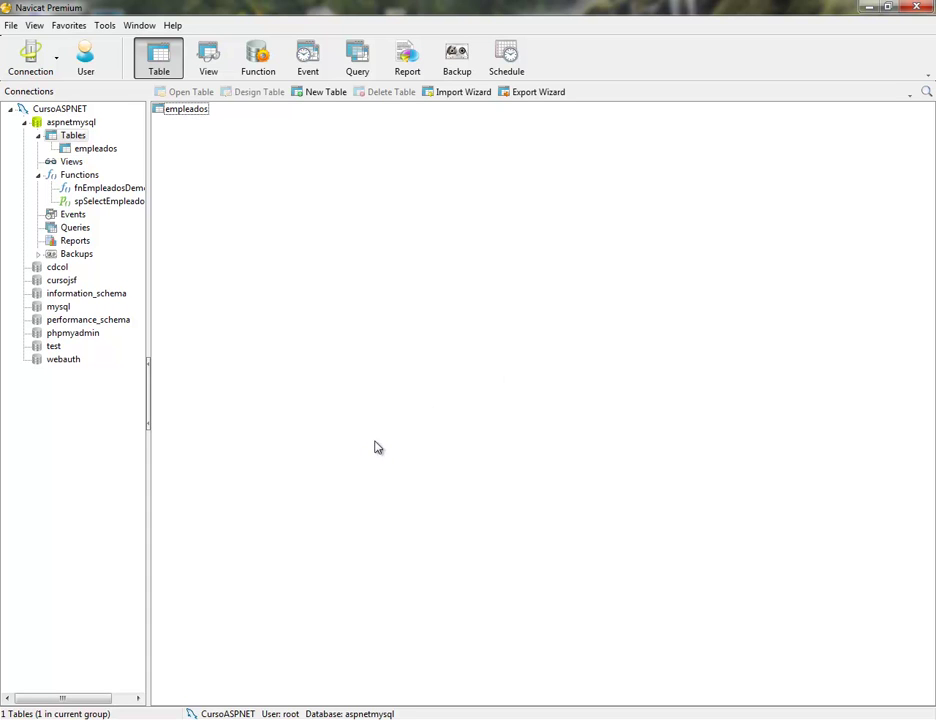
pyautogui.hotkey('alt', 'Tab')
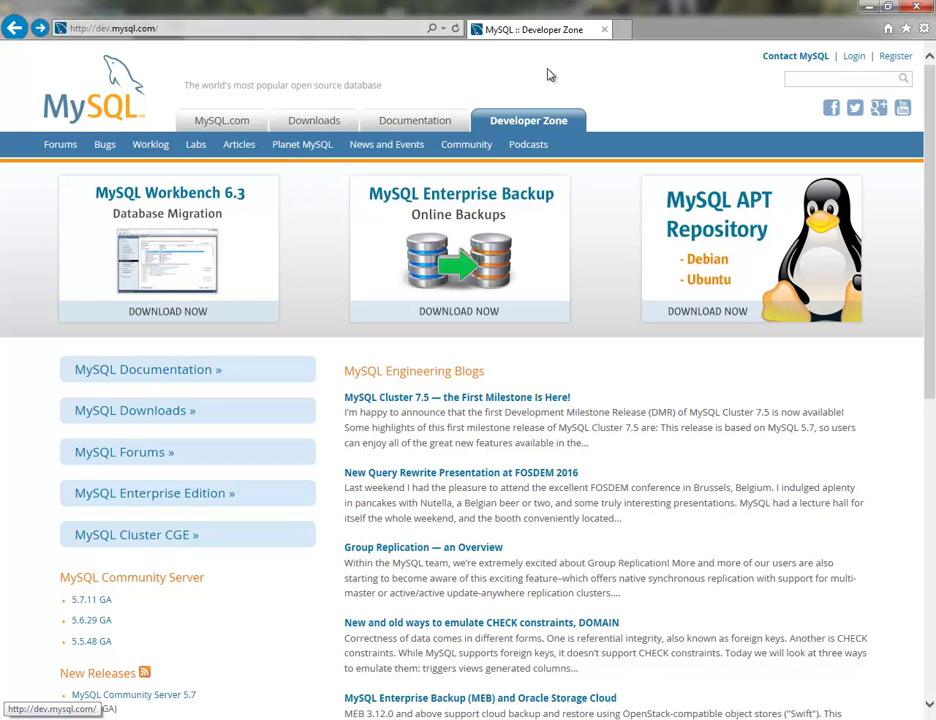
# Go through Downloads > MySQL Connectors > Connector/Net and download the 6.9.8 Windows MSI Installer
pyautogui.click(170, 421)
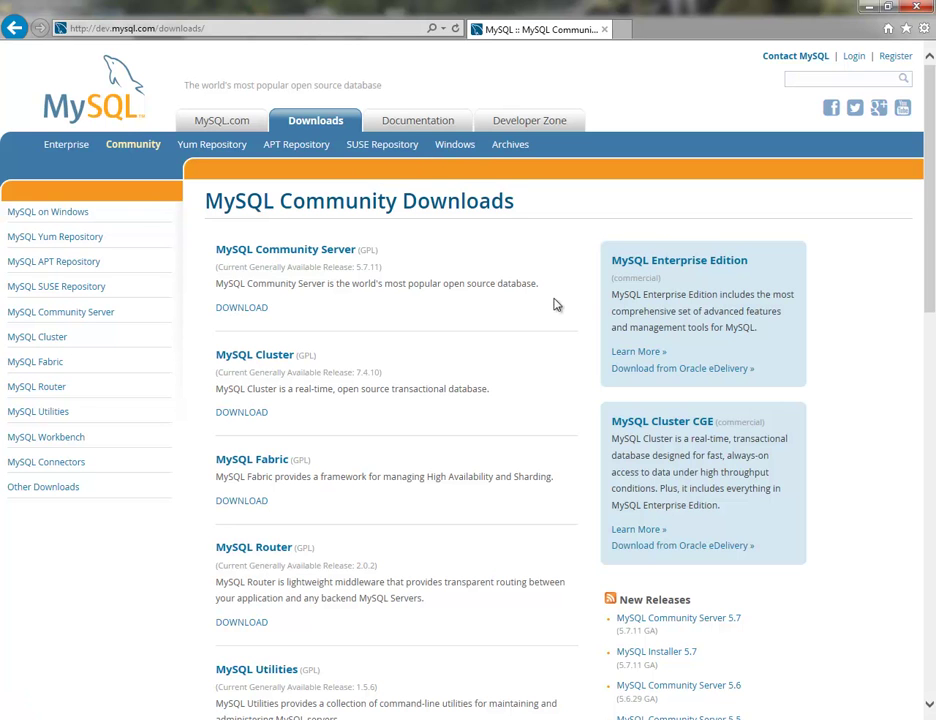
pyautogui.click(48, 466)
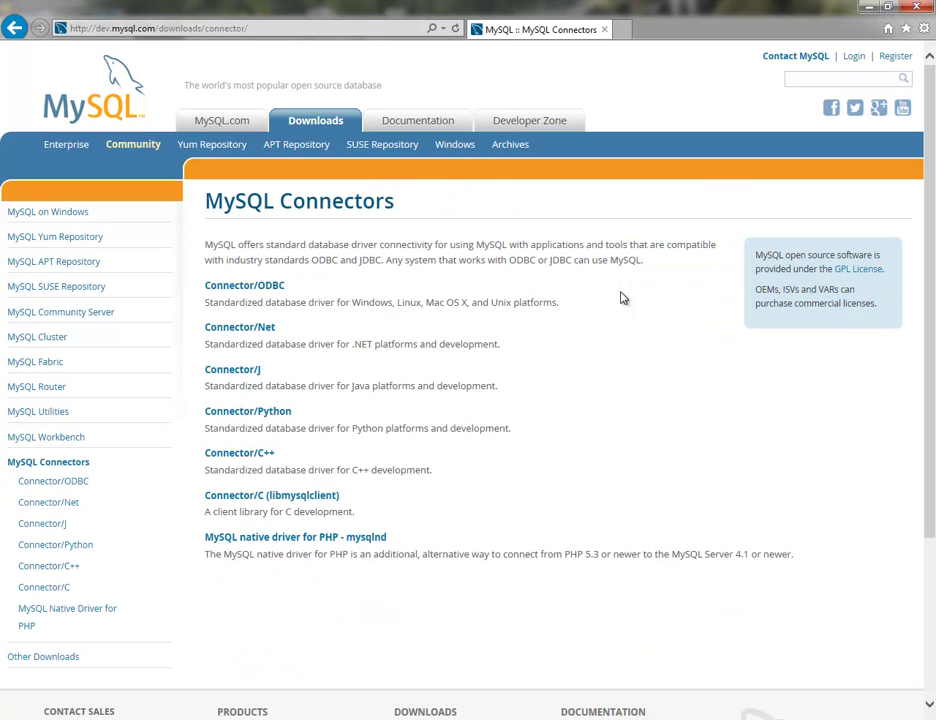
pyautogui.click(251, 333)
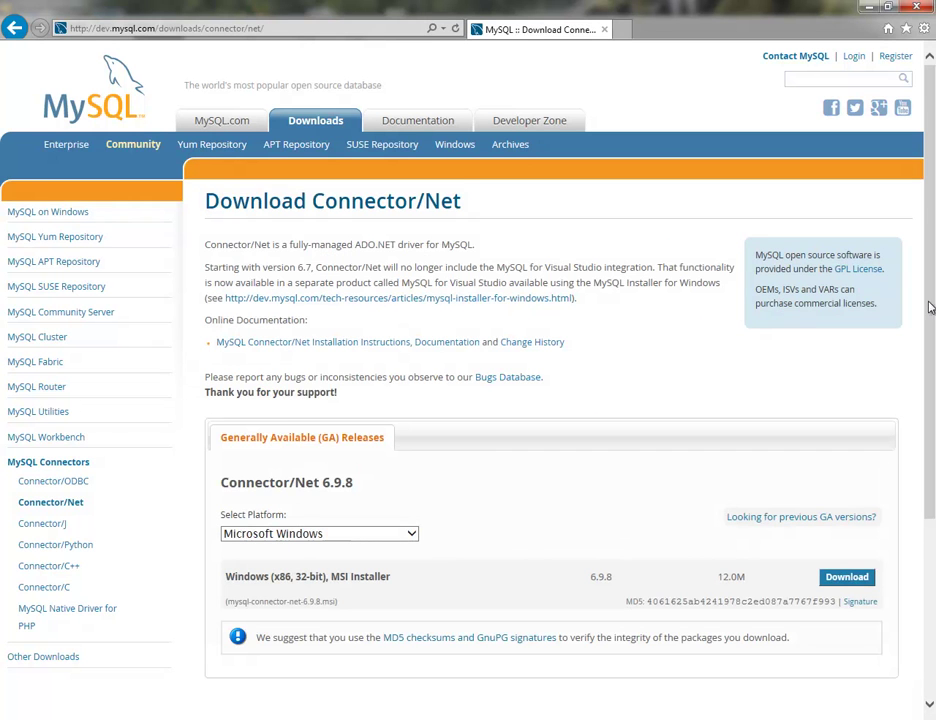
pyautogui.scroll(-3, 934, 245)
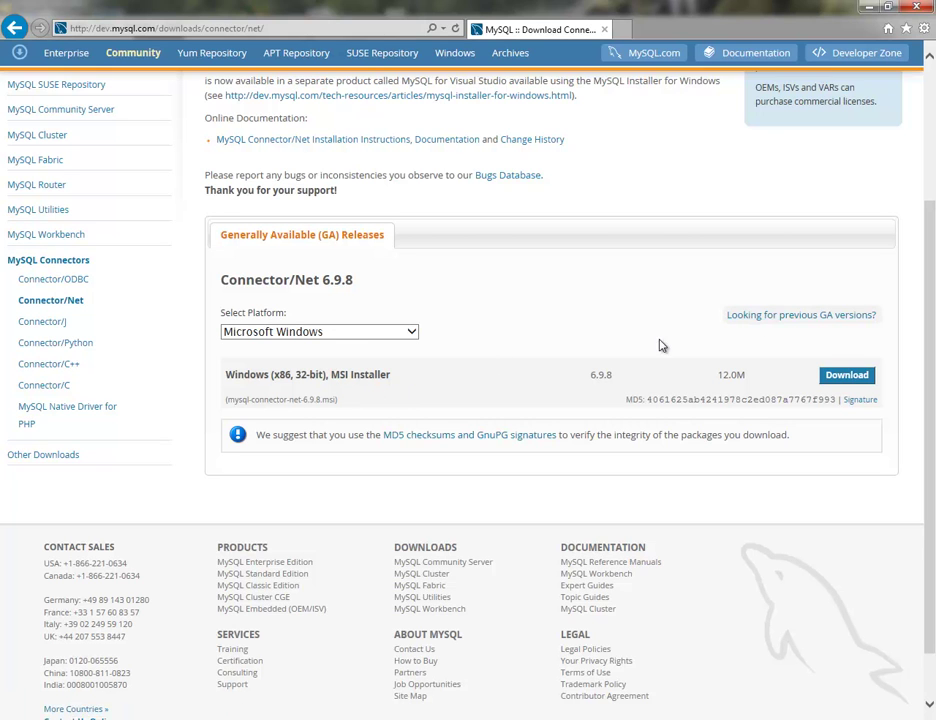
pyautogui.click(850, 376)
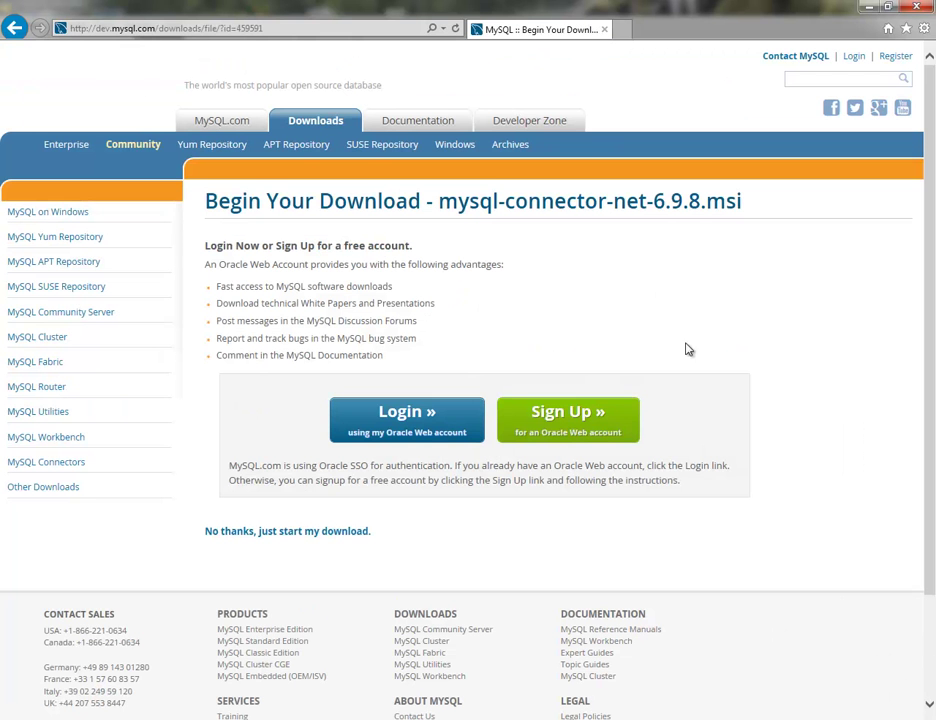
# Scroll down to the 'No thanks, just start my download.' link for mysql-connector-net-6.9.8.msi
pyautogui.scroll(-2, 783, 365)
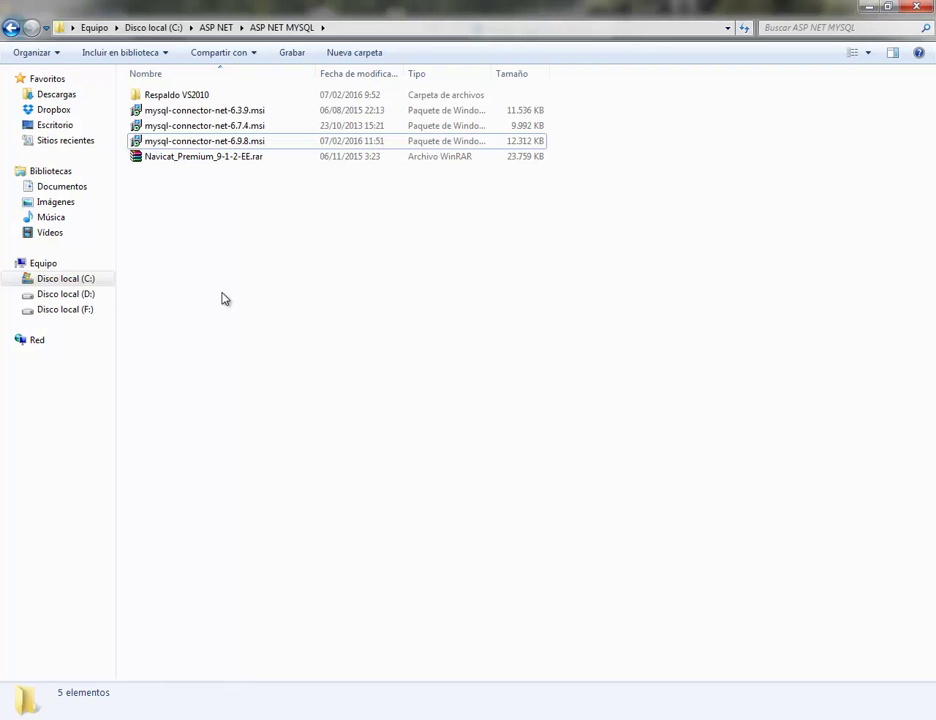
# Select mysql-connector-net-6.9.8.msi in C:\ASP NET\ASP NET MYSQL and launch it
pyautogui.click(154, 141)
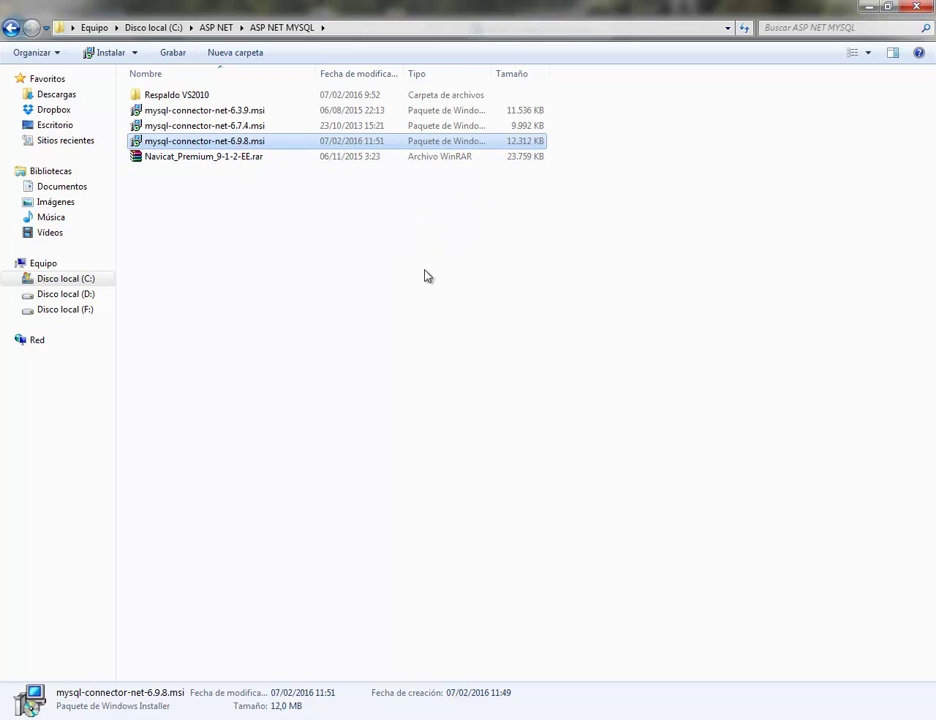
pyautogui.click(215, 159)
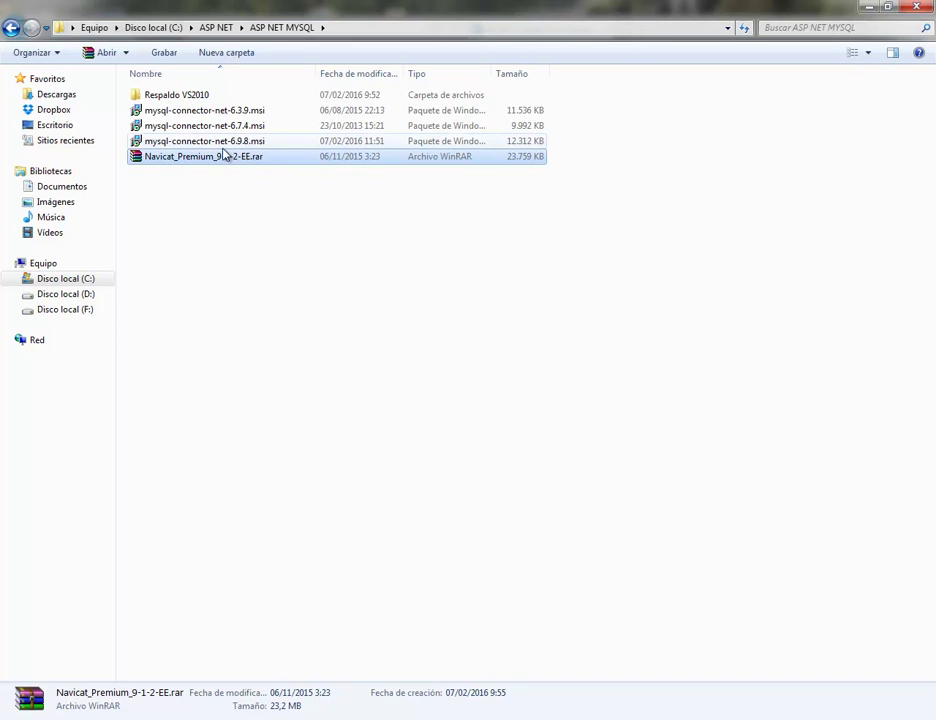
pyautogui.press('Up')
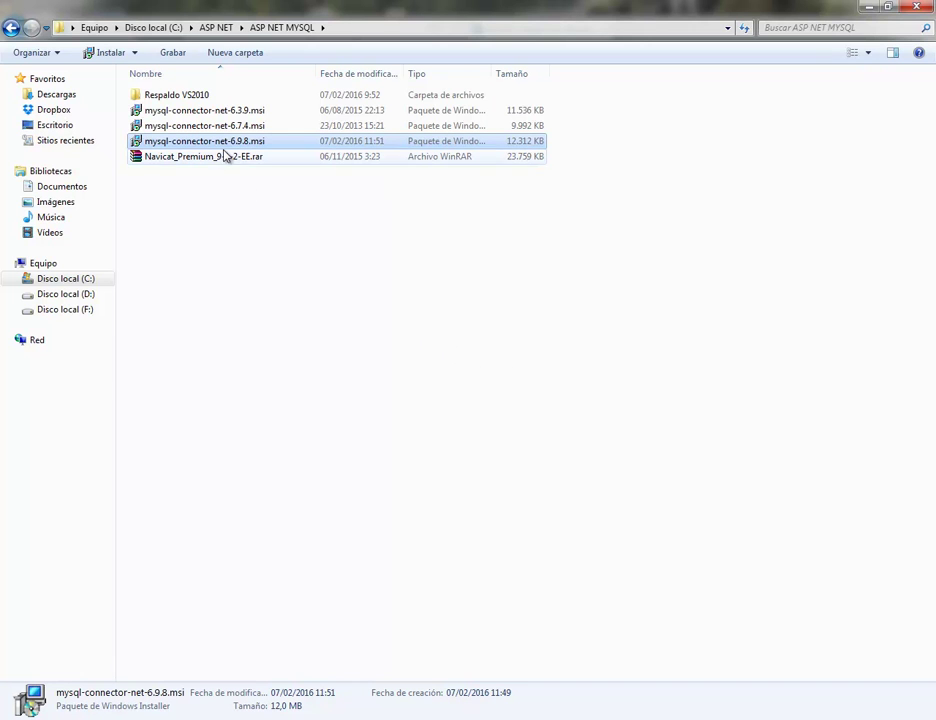
pyautogui.moveTo(209, 145)
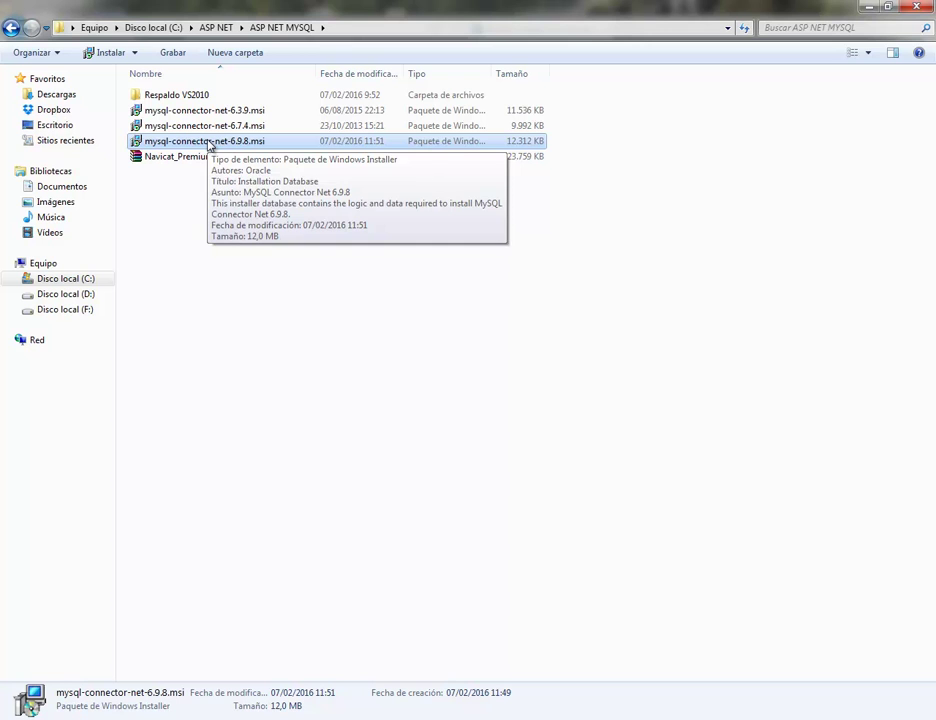
pyautogui.doubleClick(182, 144)
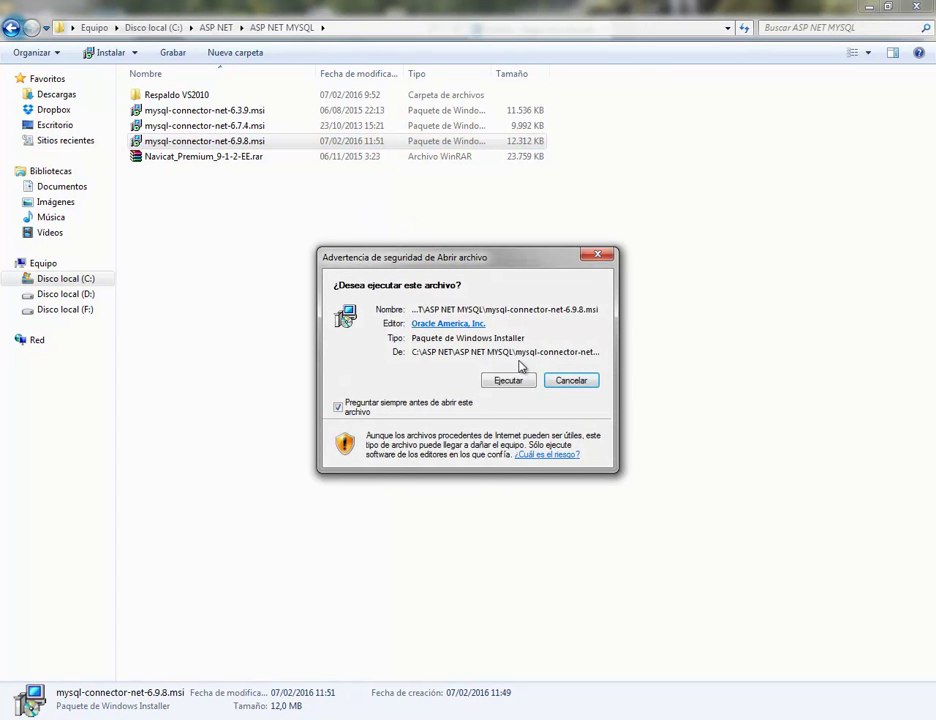
# Allow the installer, choose the Complete setup type, install Connector/Net 6.9.8 and finish
pyautogui.click(511, 384)
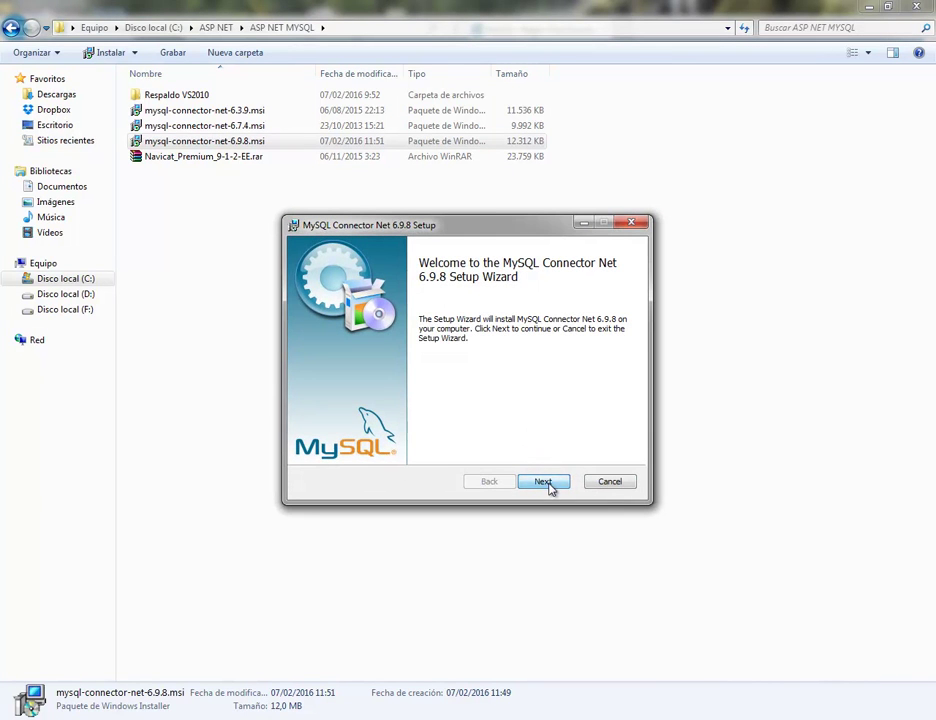
pyautogui.click(543, 482)
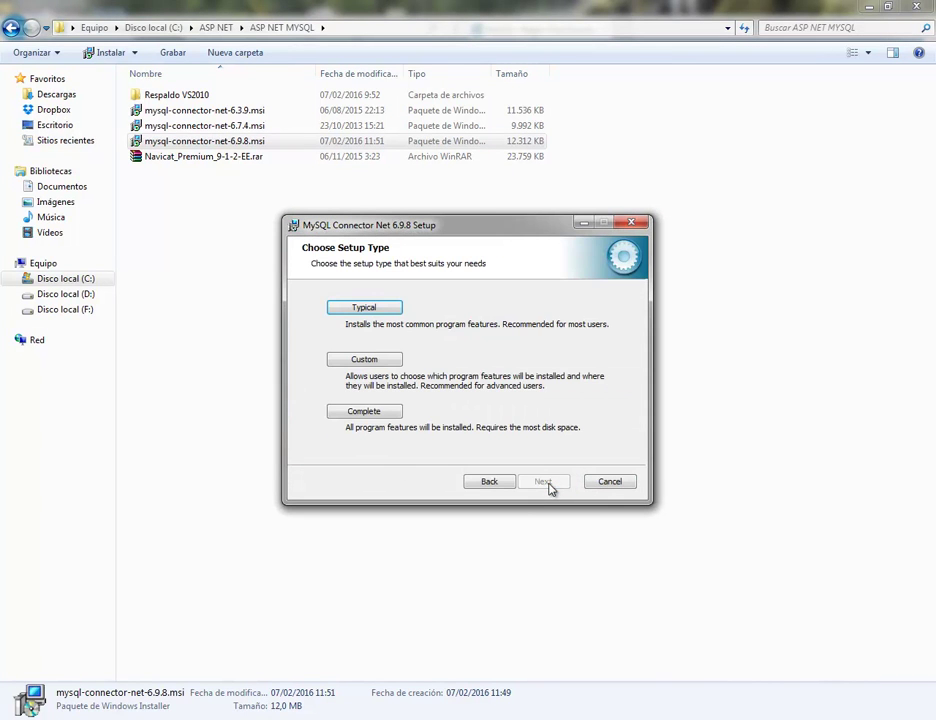
pyautogui.click(368, 414)
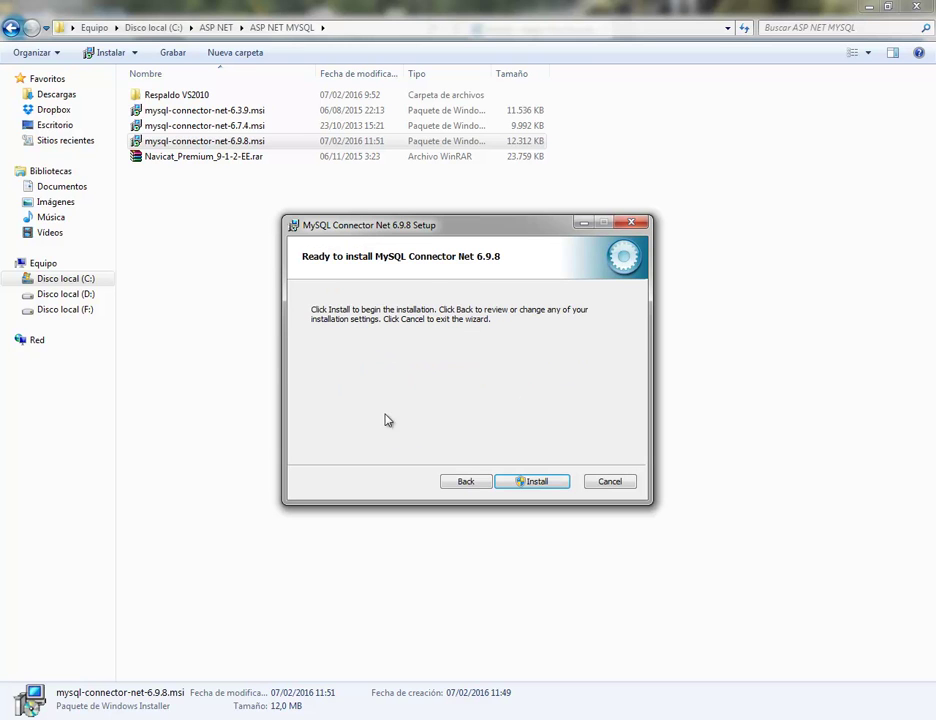
pyautogui.click(537, 484)
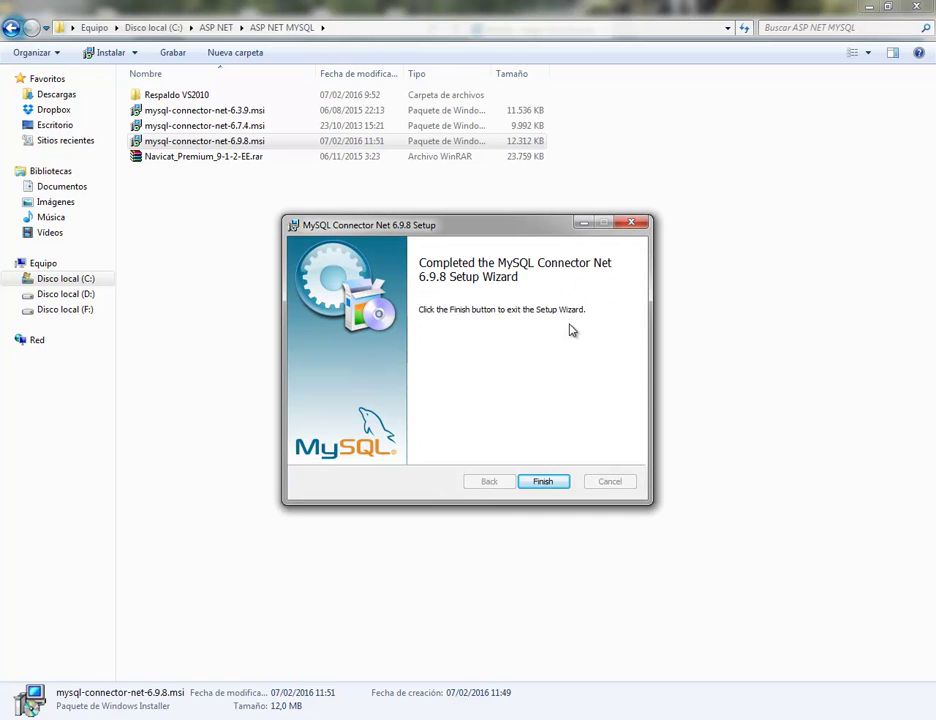
pyautogui.click(543, 482)
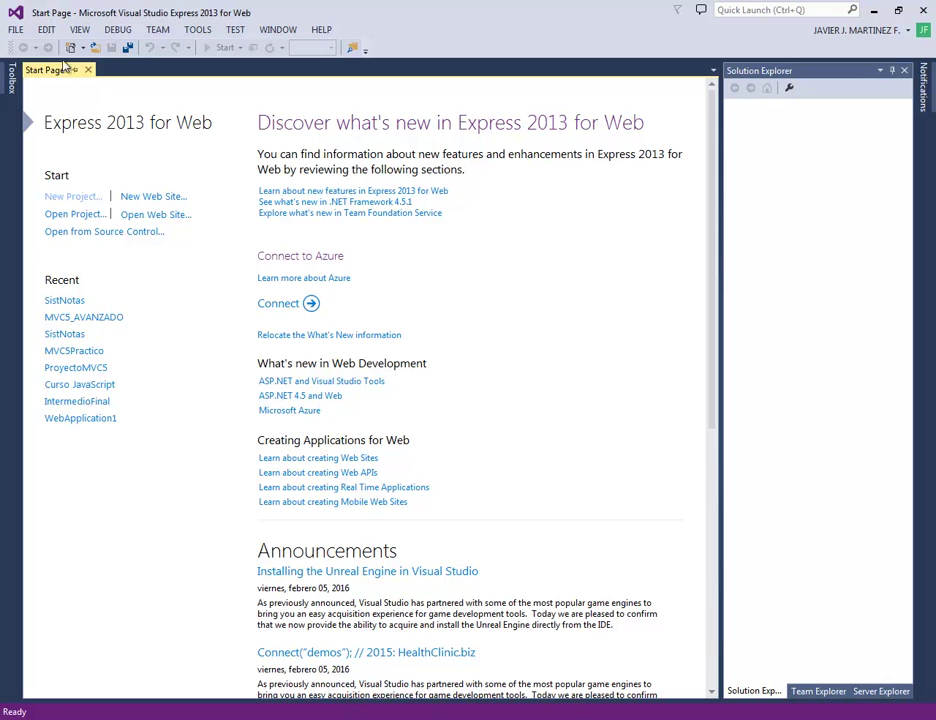
# Start a new project with the Visual C# Web 'ASP.NET Web Application' template
pyautogui.click(16, 32)
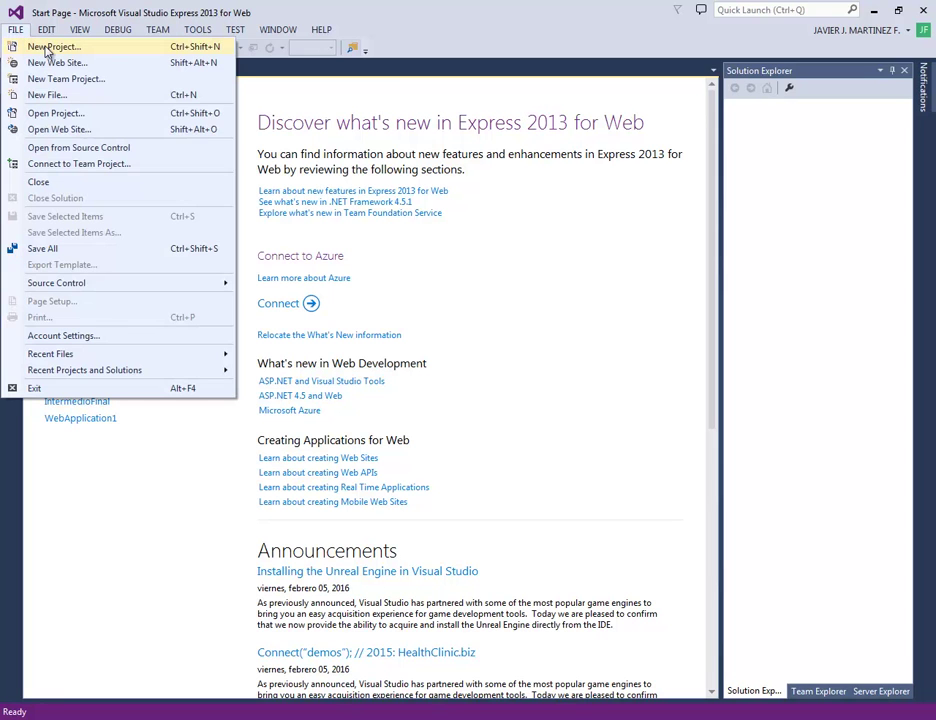
pyautogui.click(46, 48)
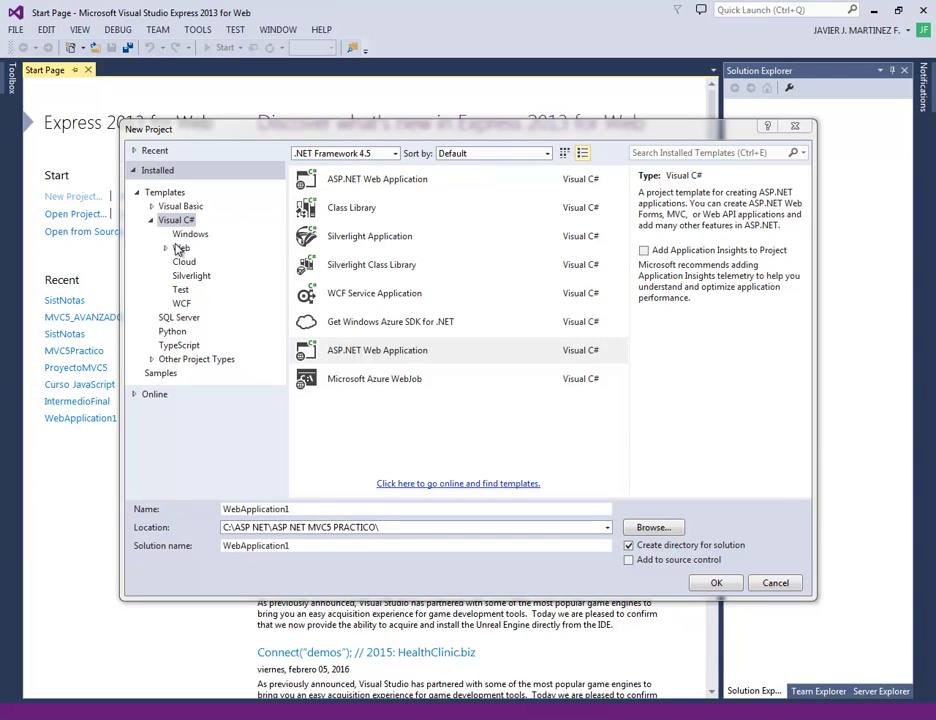
pyautogui.click(181, 249)
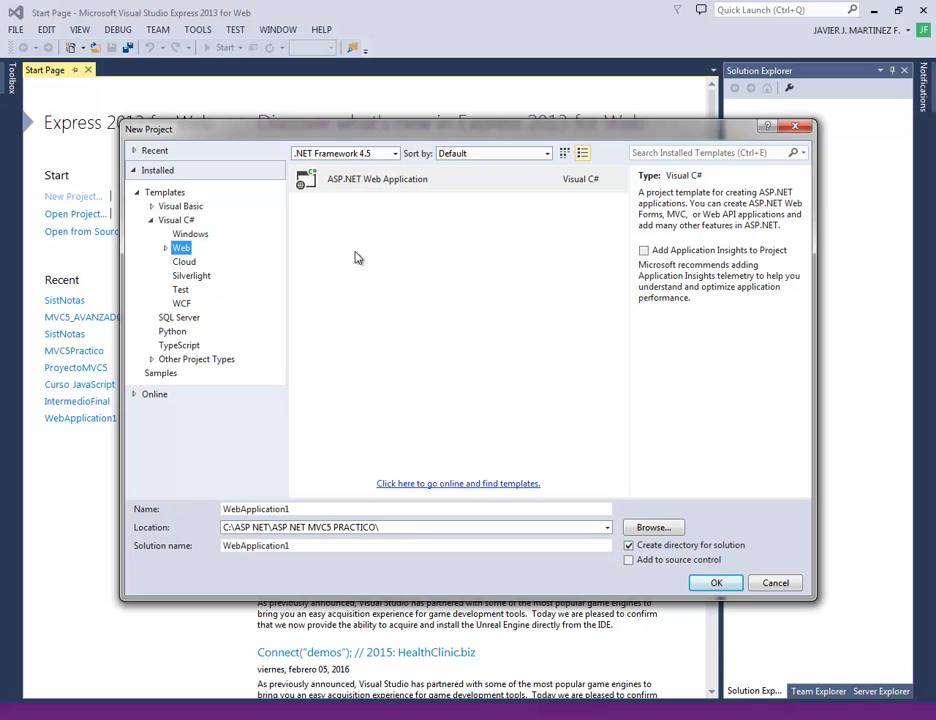
pyautogui.click(166, 248)
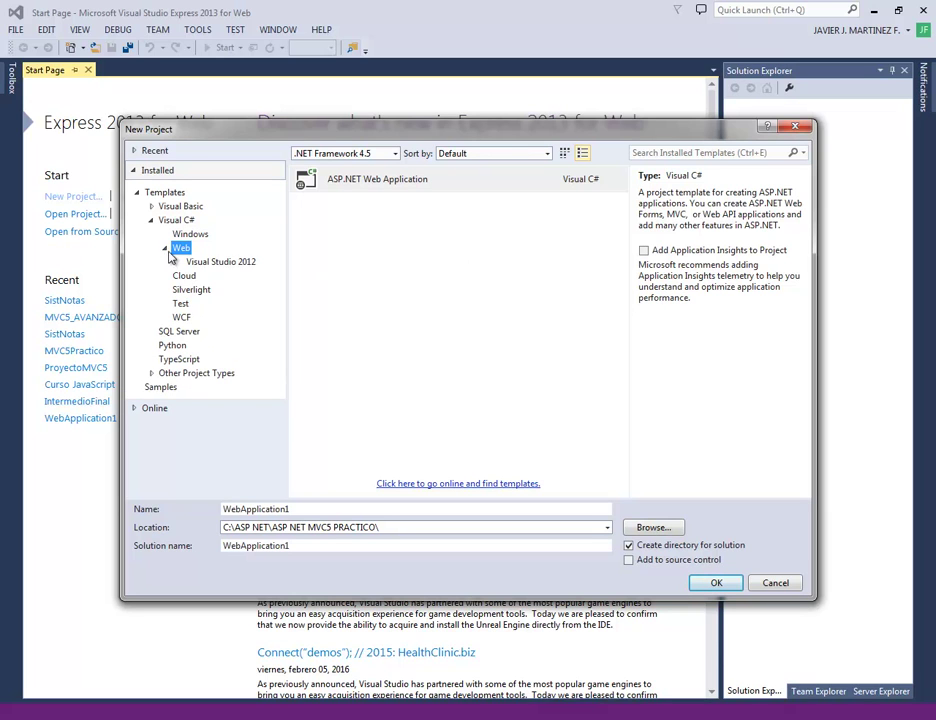
pyautogui.click(166, 249)
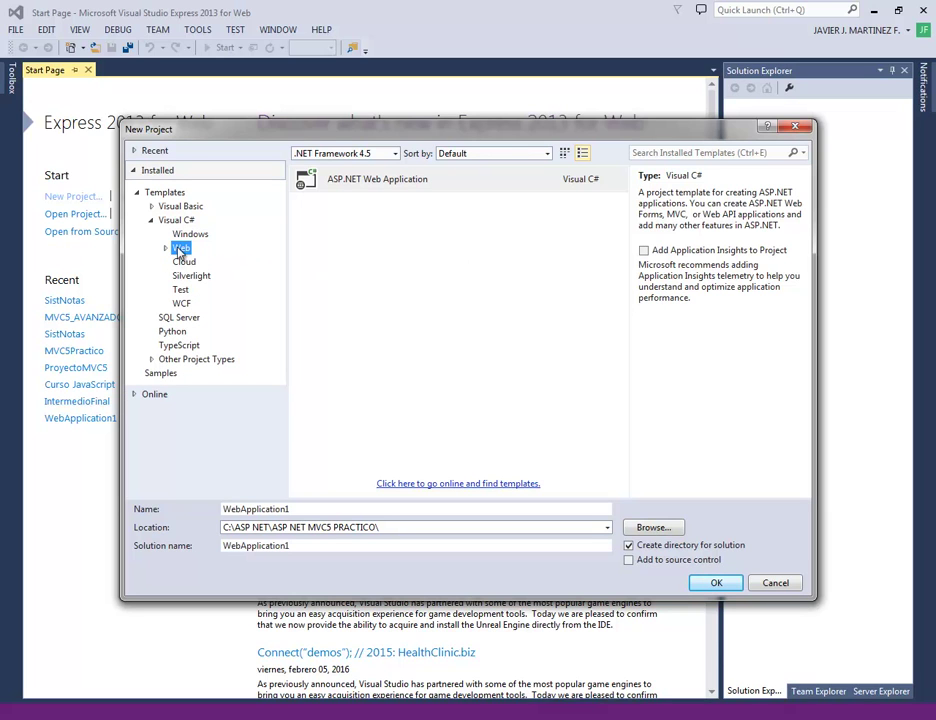
pyautogui.click(374, 187)
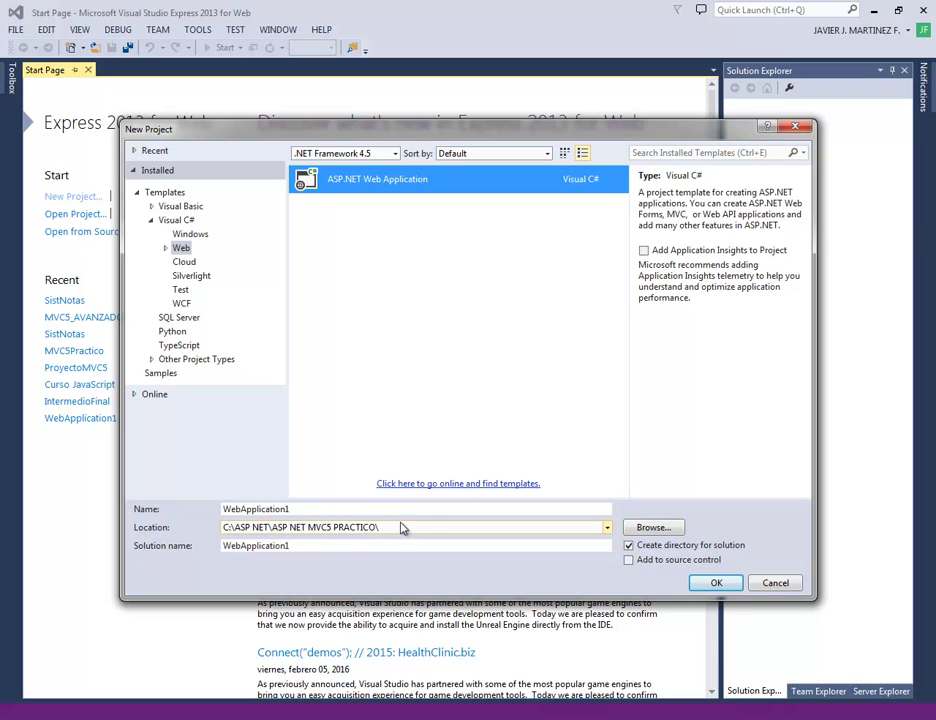
# Set the project location to C:\ASP NET\ASP NET MYSQL\
pyautogui.click(655, 528)
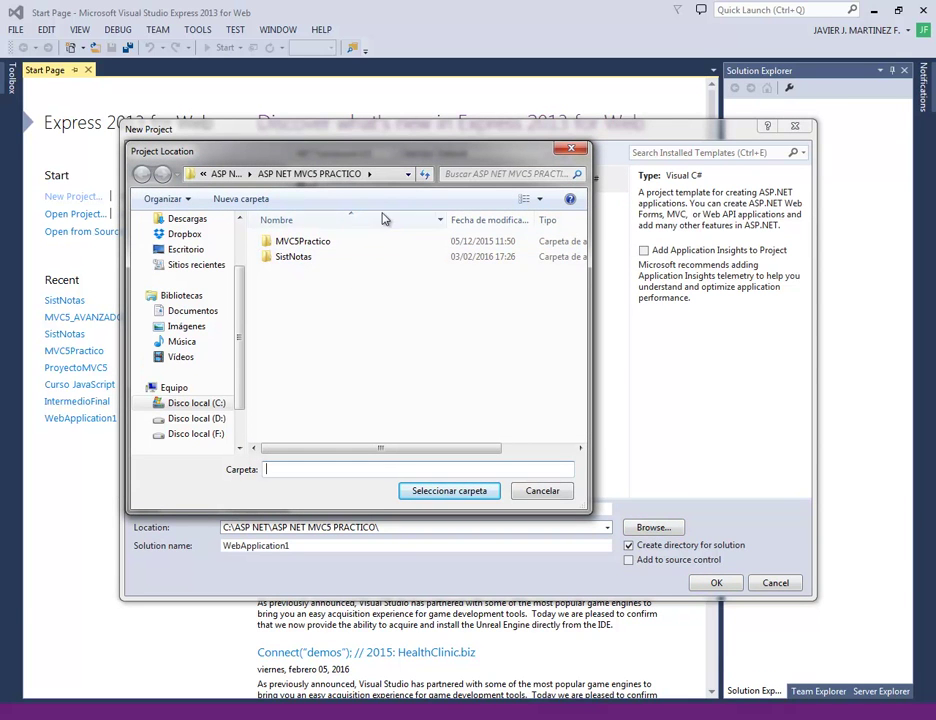
pyautogui.click(238, 176)
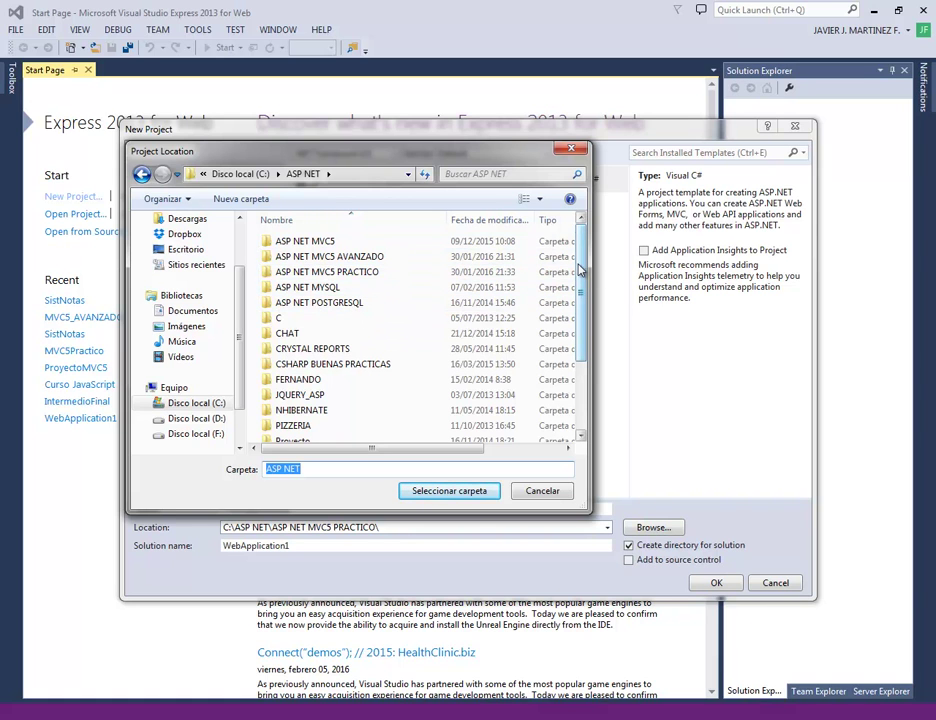
pyautogui.click(322, 289)
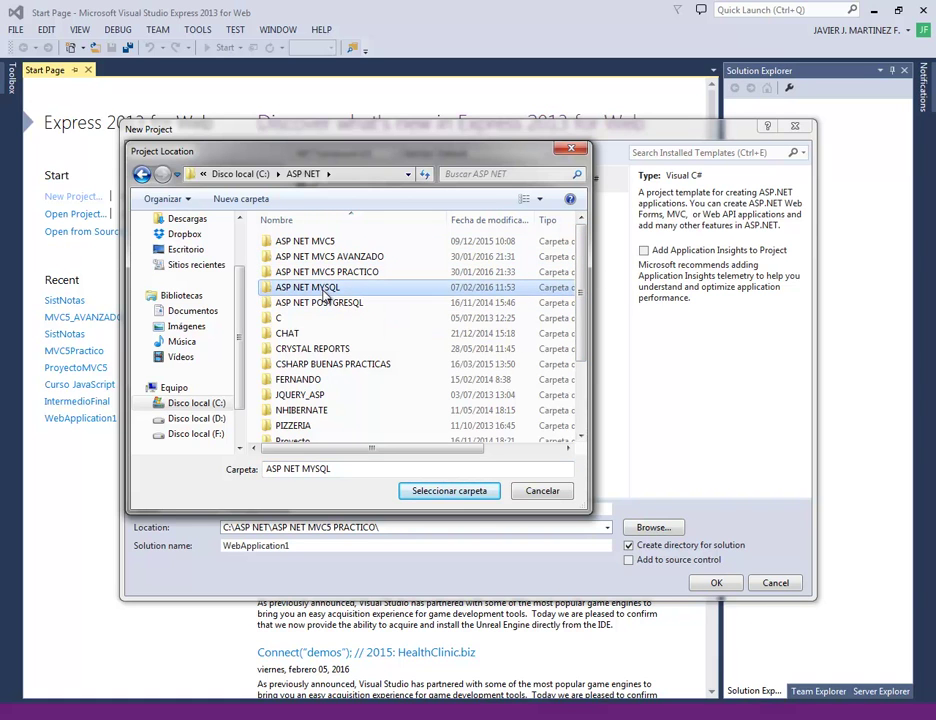
pyautogui.doubleClick(324, 292)
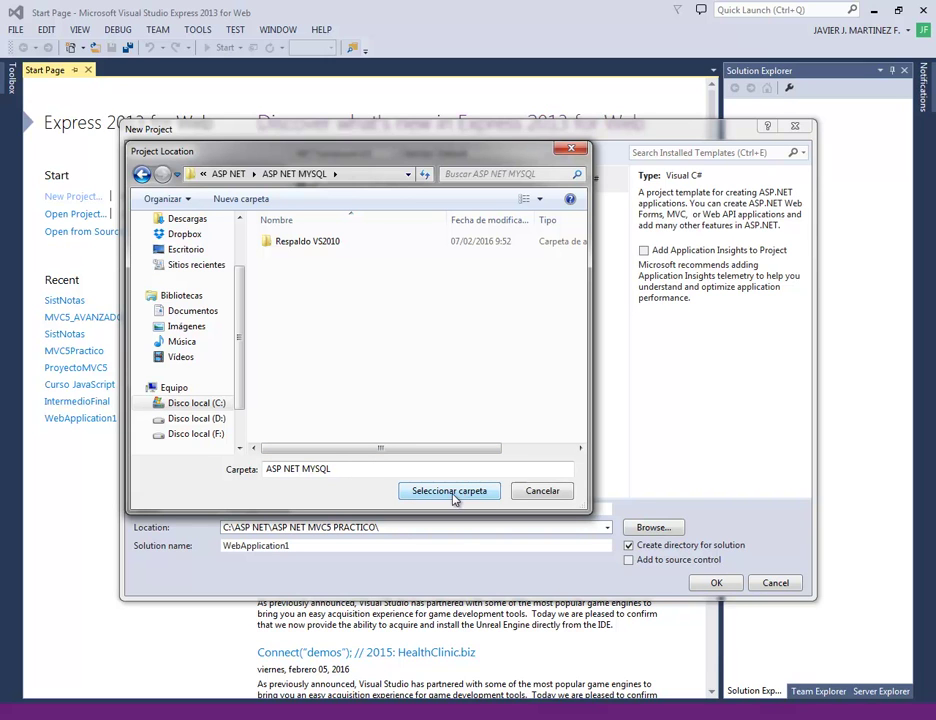
pyautogui.click(449, 491)
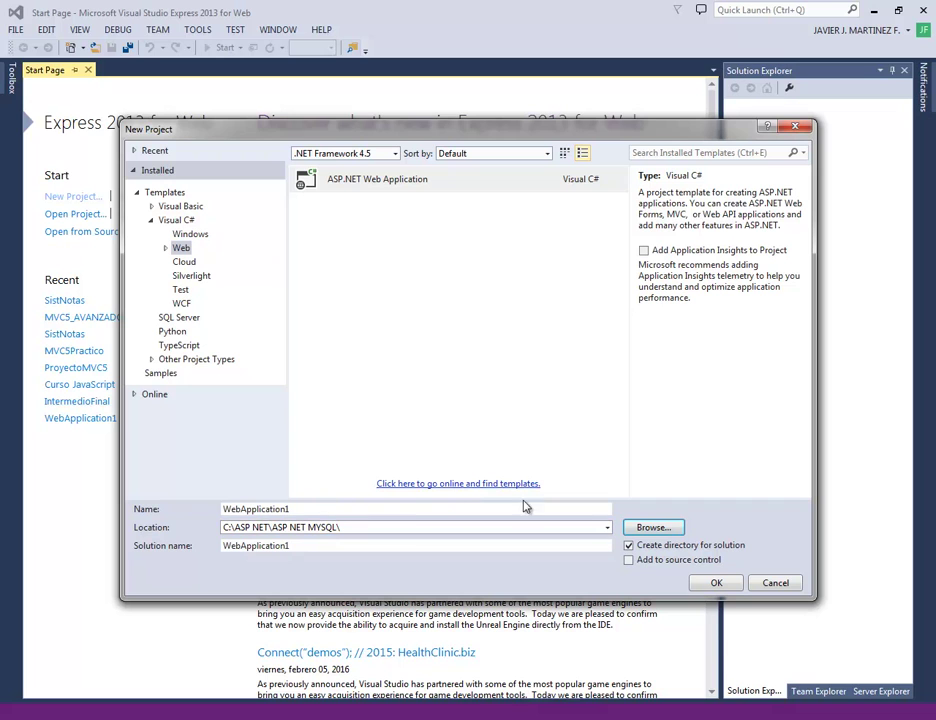
# Replace the default name WebApplication1 with AspNetConMySql and confirm the project
pyautogui.doubleClick(305, 509)
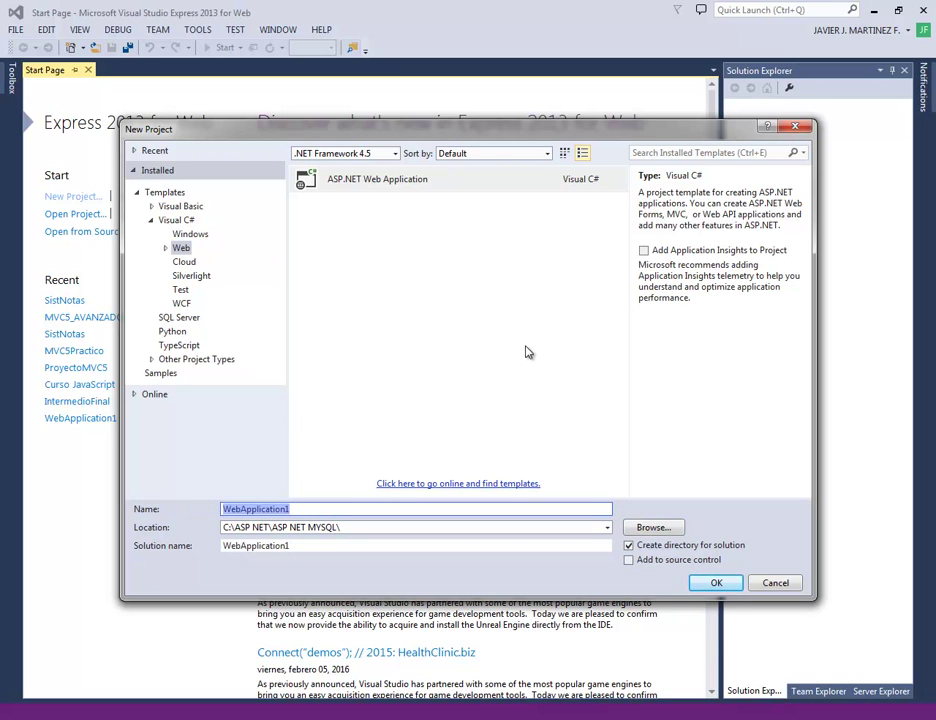
pyautogui.press('BackSpace')
pyautogui.write('As')
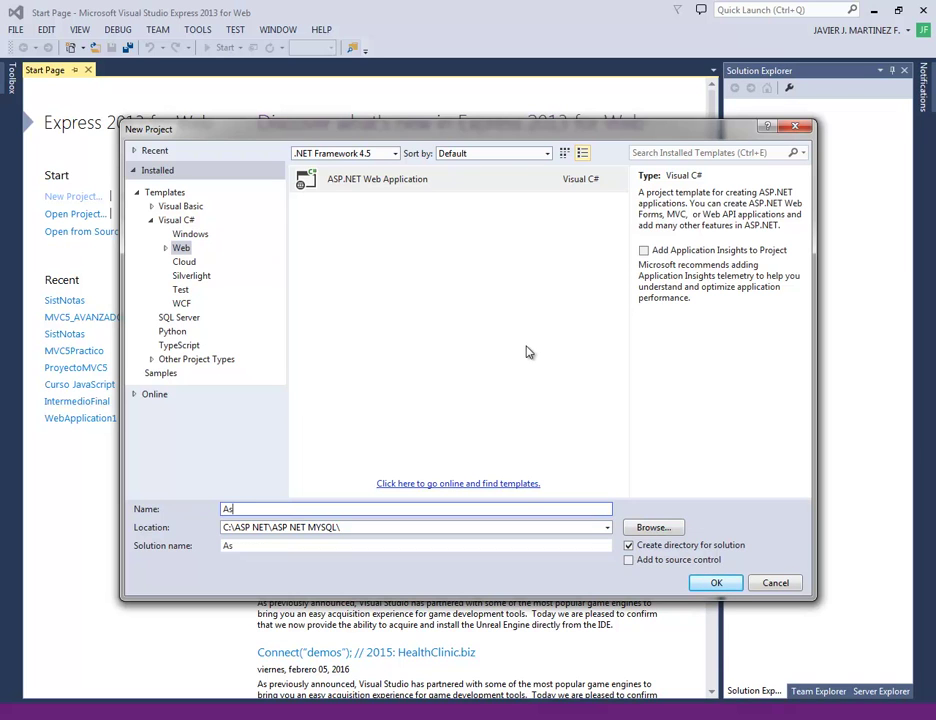
pyautogui.write('pNetConMySql')
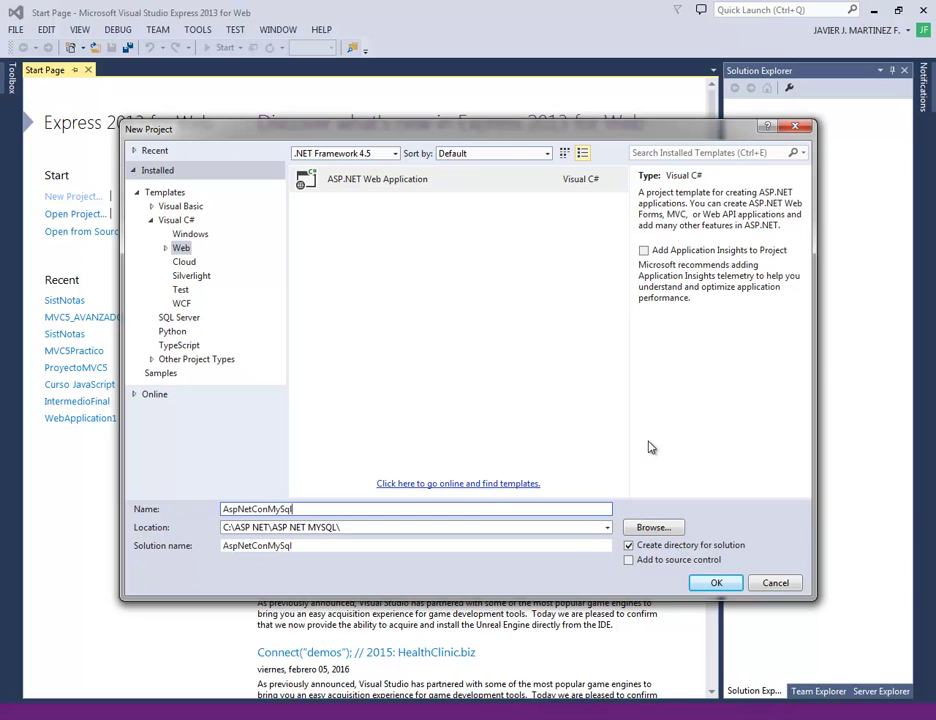
pyautogui.click(714, 585)
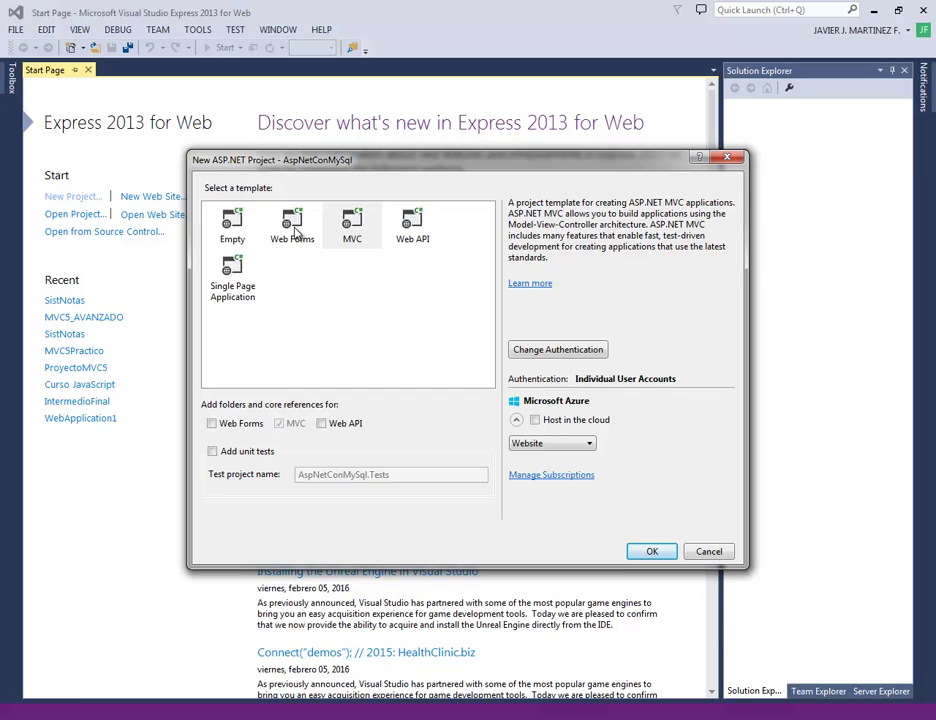
# Choose the Web Forms template with No Authentication and create the project
pyautogui.click(294, 230)
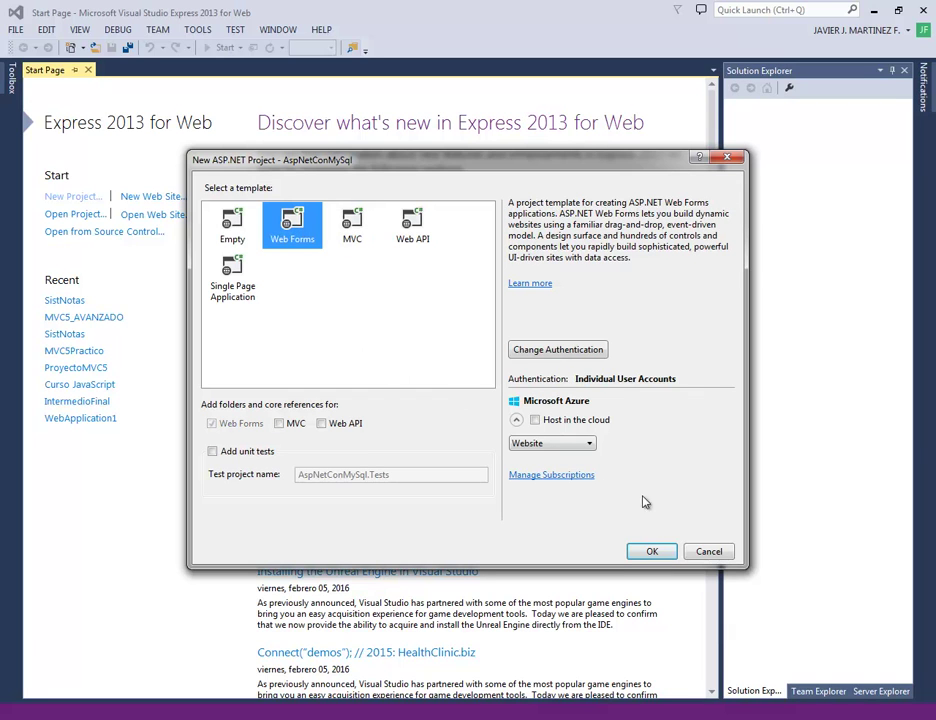
pyautogui.click(551, 350)
pyautogui.click(240, 312)
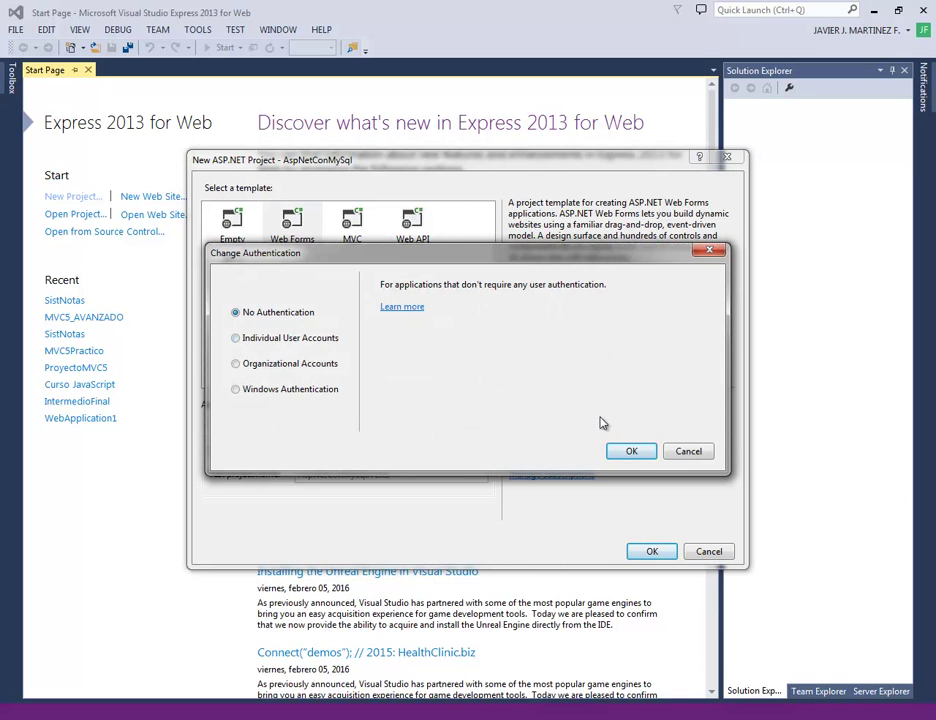
pyautogui.click(636, 451)
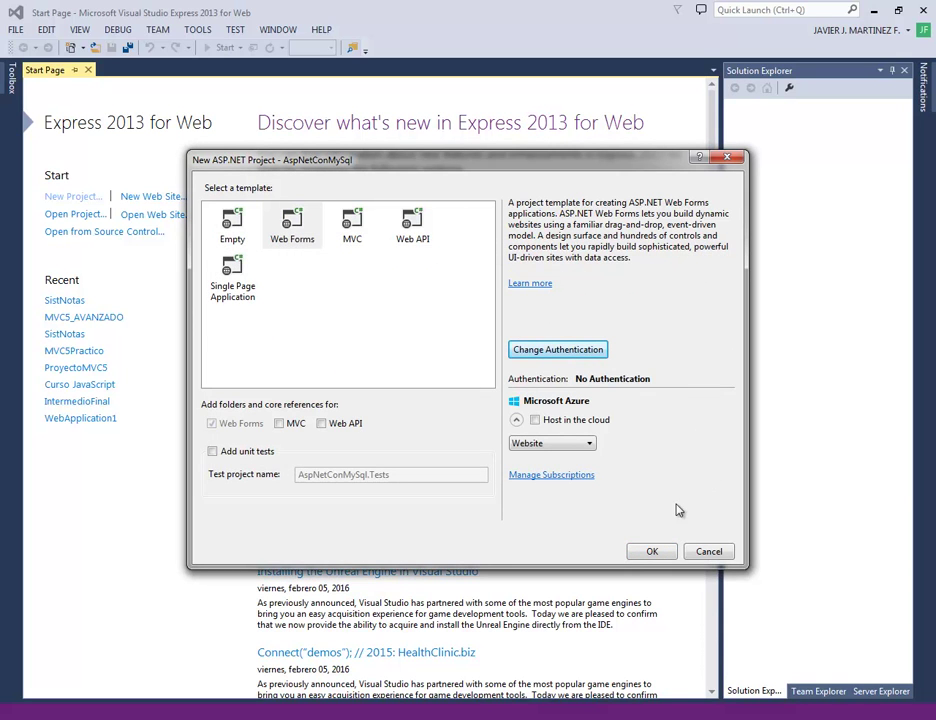
pyautogui.click(286, 235)
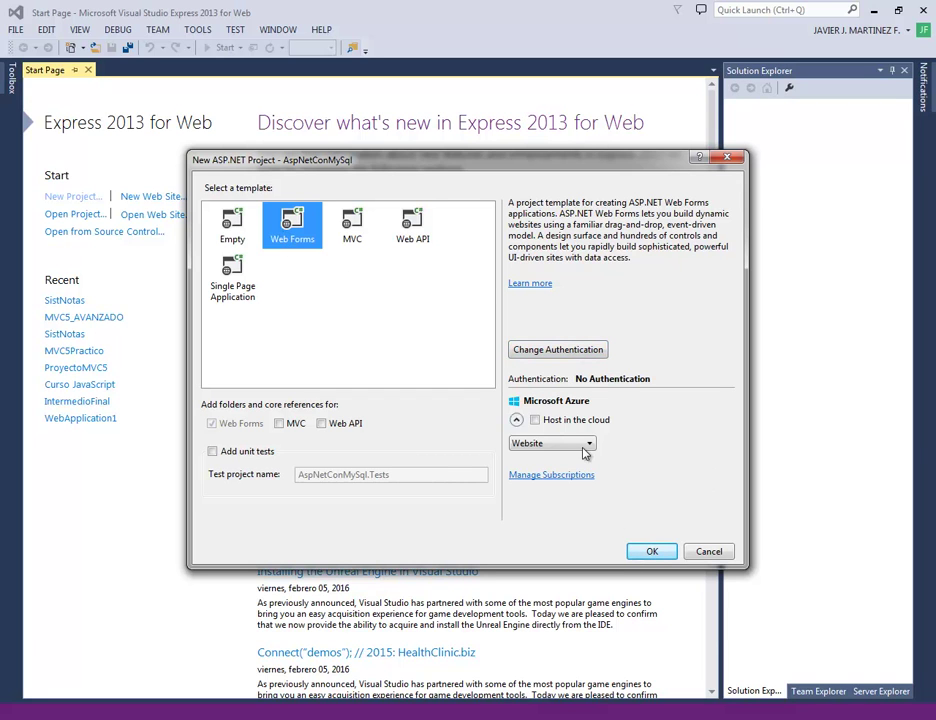
pyautogui.click(651, 552)
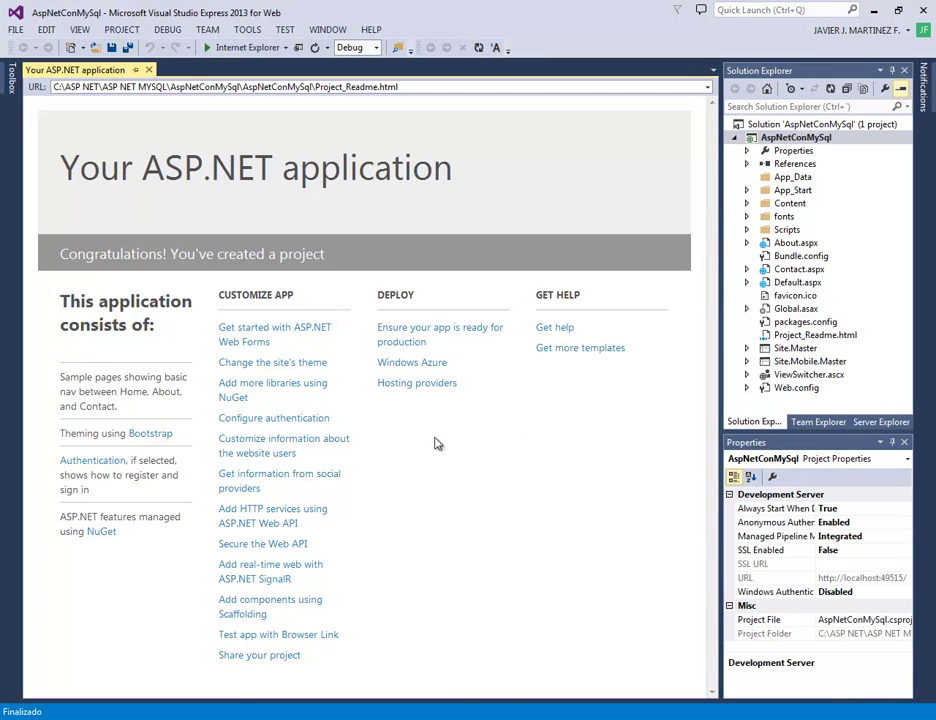
# Close the project readme page and open Default.aspx in the editor
pyautogui.click(405, 385)
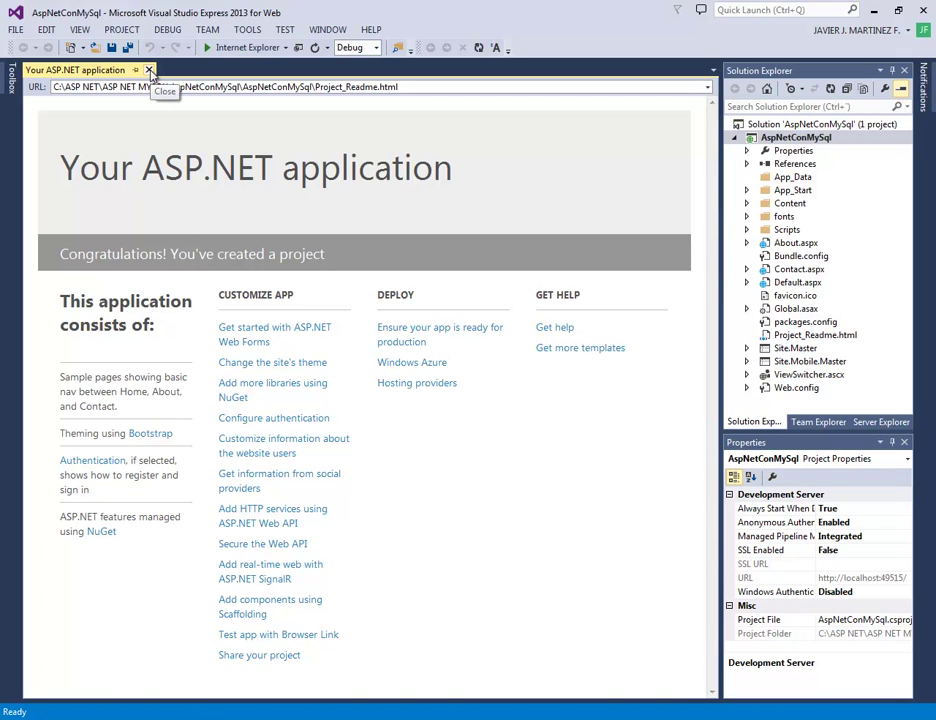
pyautogui.click(150, 70)
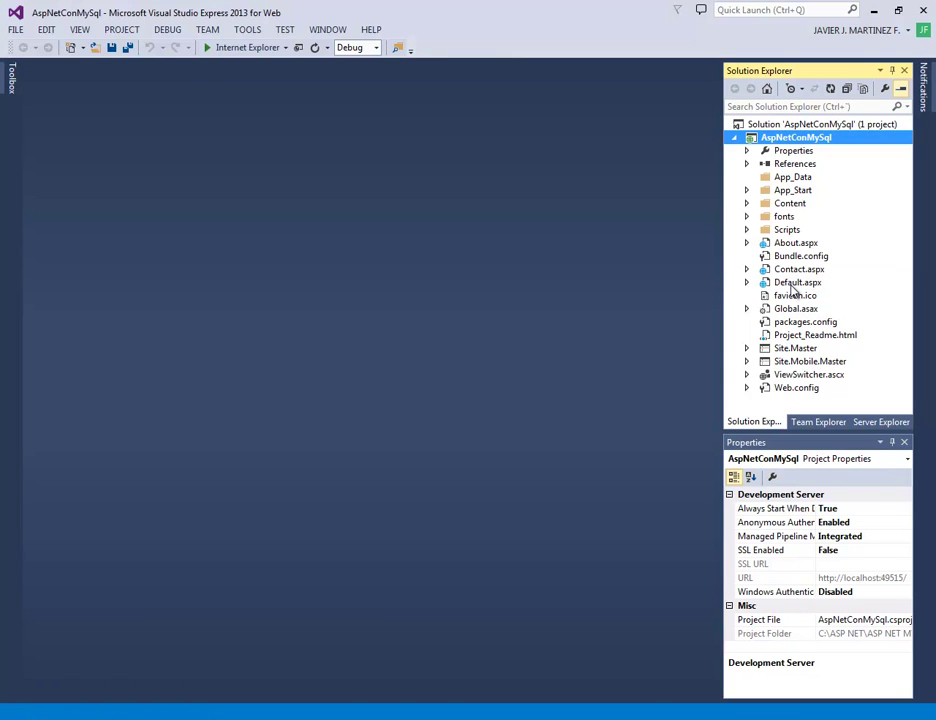
pyautogui.click(792, 284)
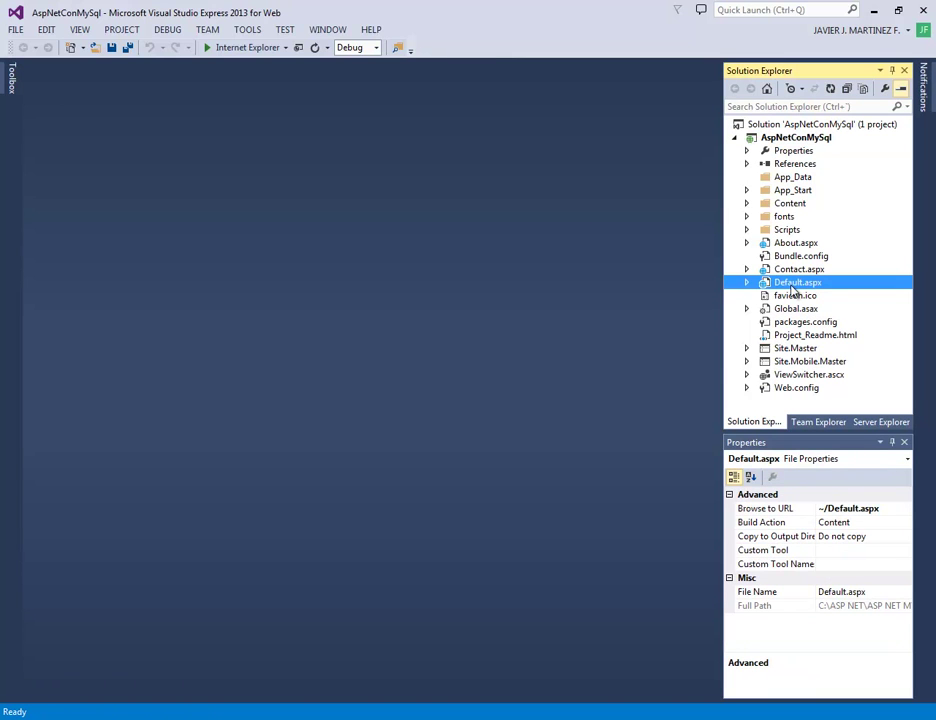
pyautogui.doubleClick(792, 284)
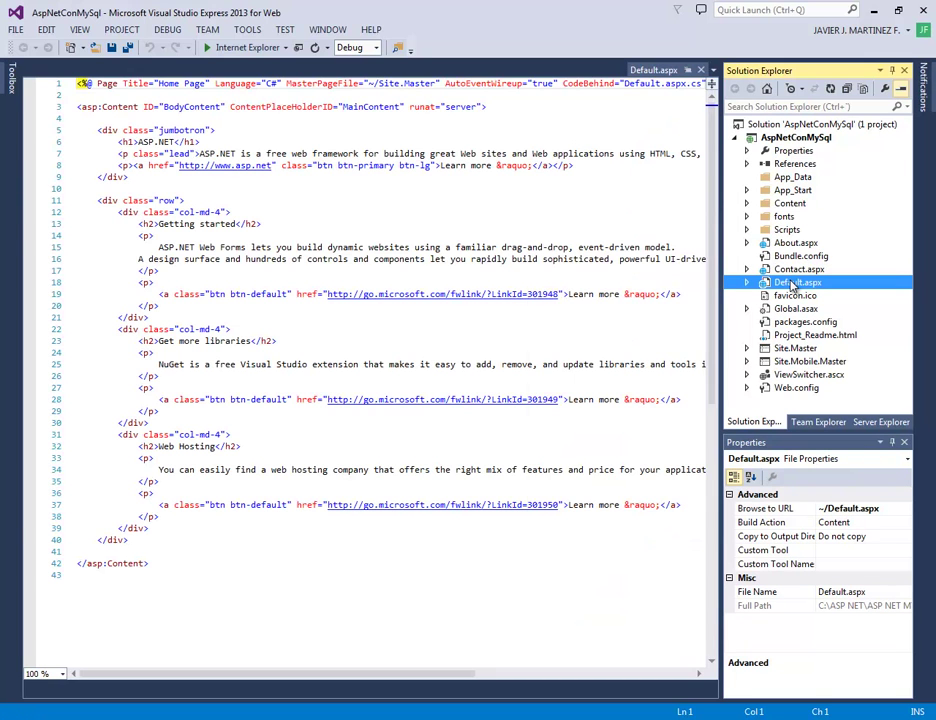
# Close the Default.aspx editor, then delete Default.aspx from the project, confirming with Aceptar
pyautogui.rightClick(792, 284)
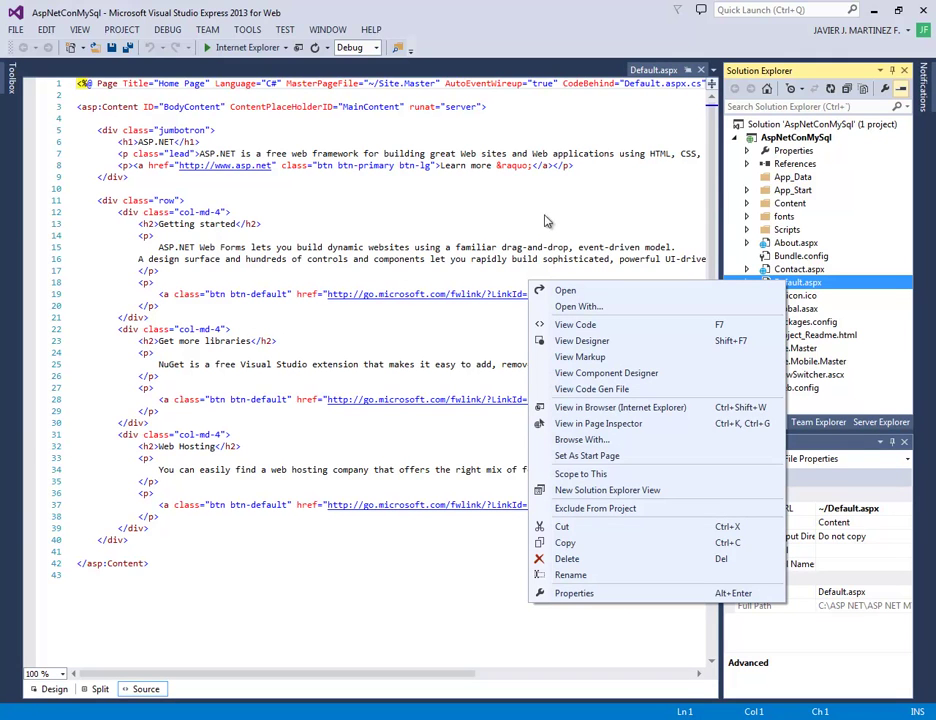
pyautogui.click(701, 70)
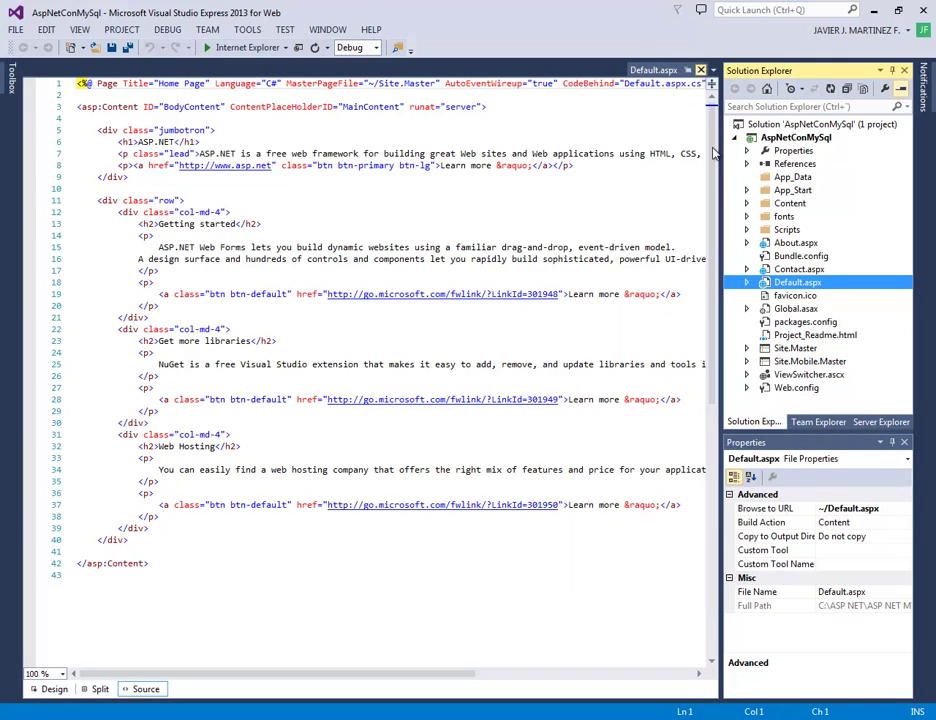
pyautogui.click(701, 70)
pyautogui.rightClick(812, 286)
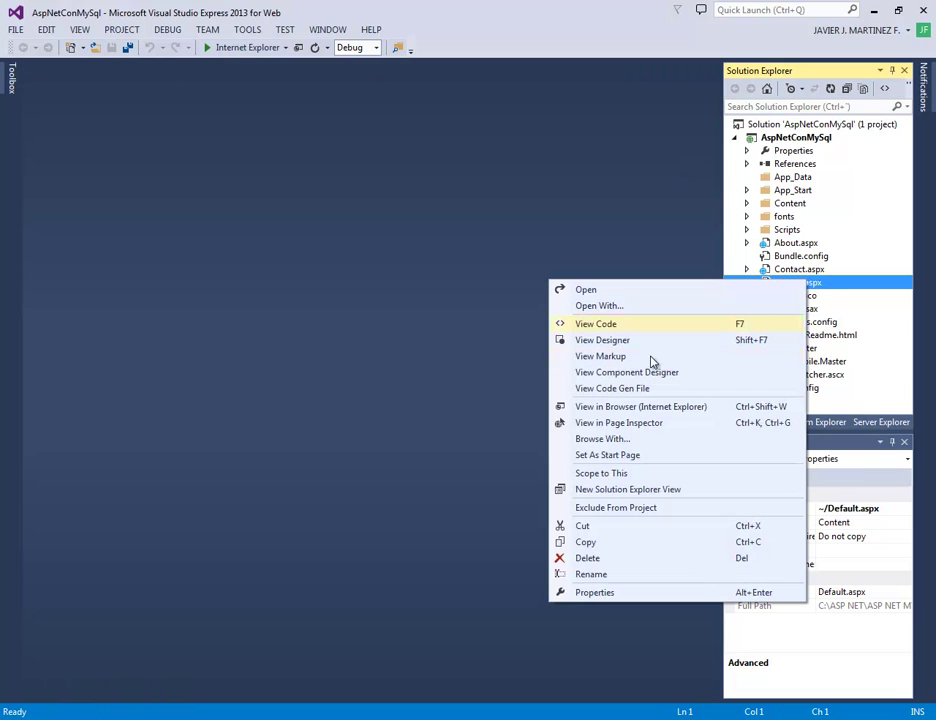
pyautogui.click(600, 558)
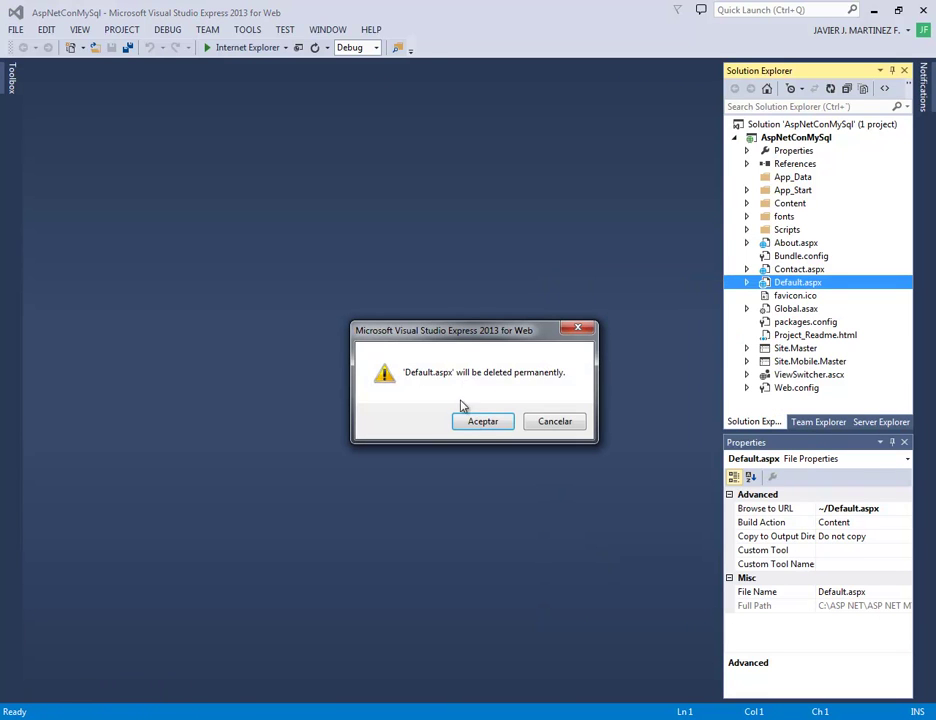
pyautogui.click(483, 424)
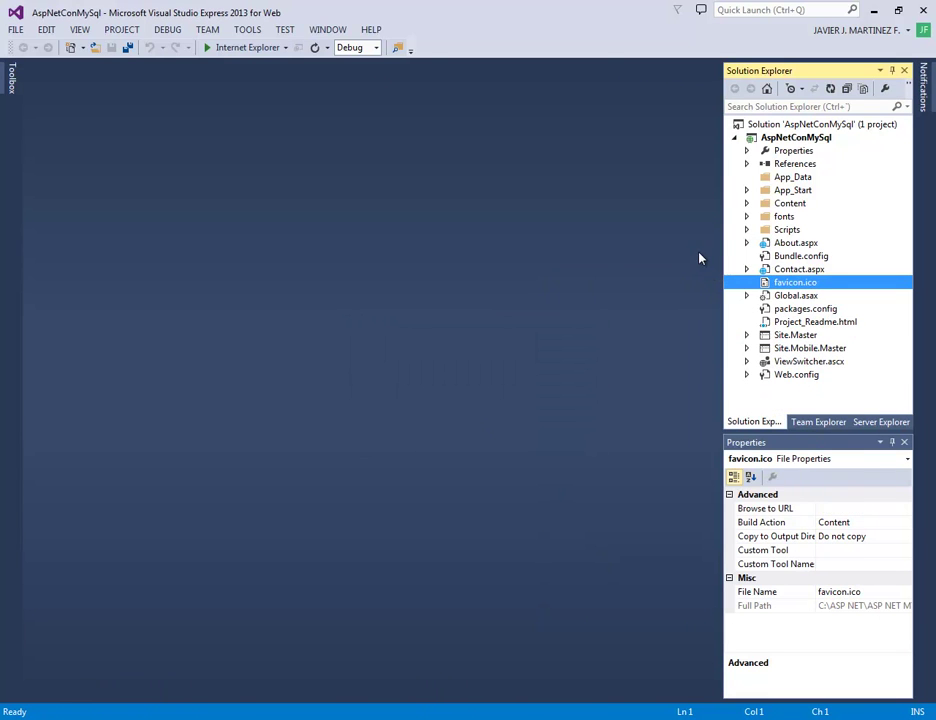
# Add a new Web Form item named Default.aspx to the AspNetConMySql project
pyautogui.click(795, 140)
pyautogui.rightClick(795, 143)
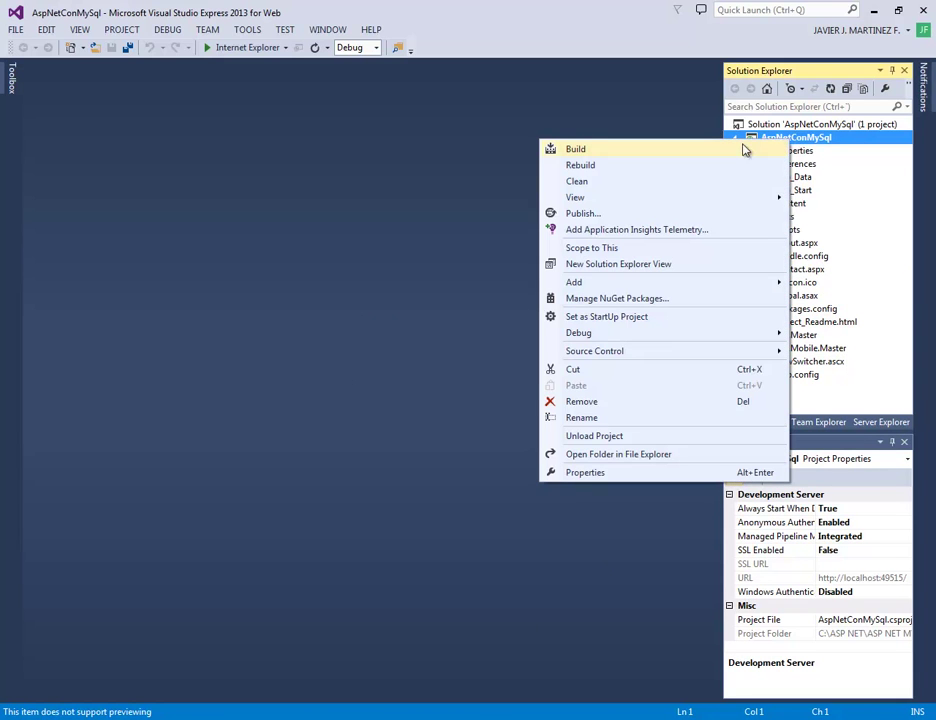
pyautogui.moveTo(782, 203)
pyautogui.moveTo(725, 288)
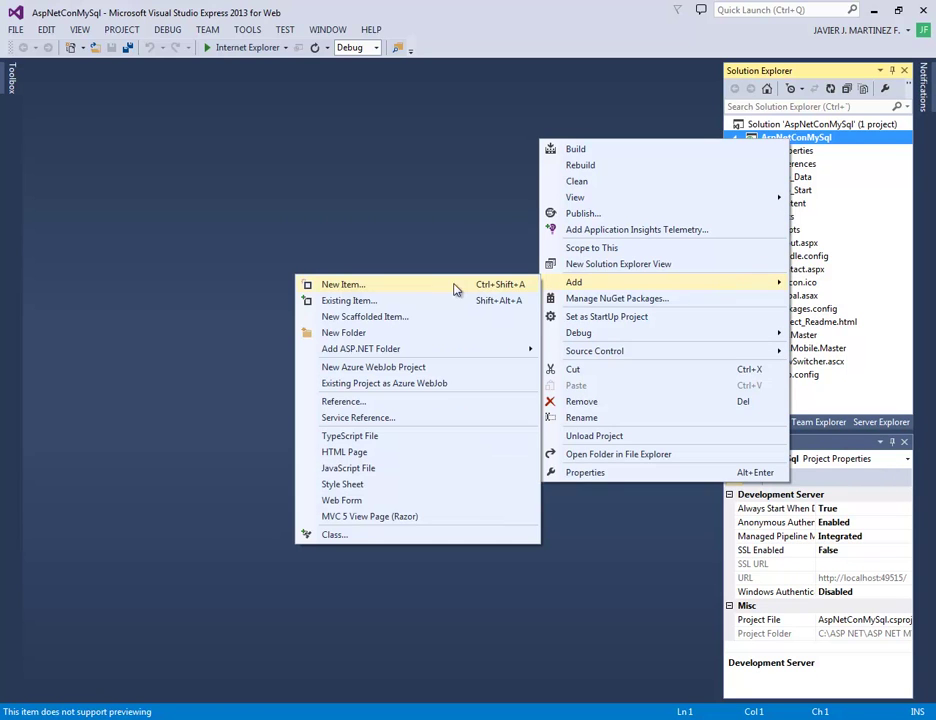
pyautogui.click(441, 289)
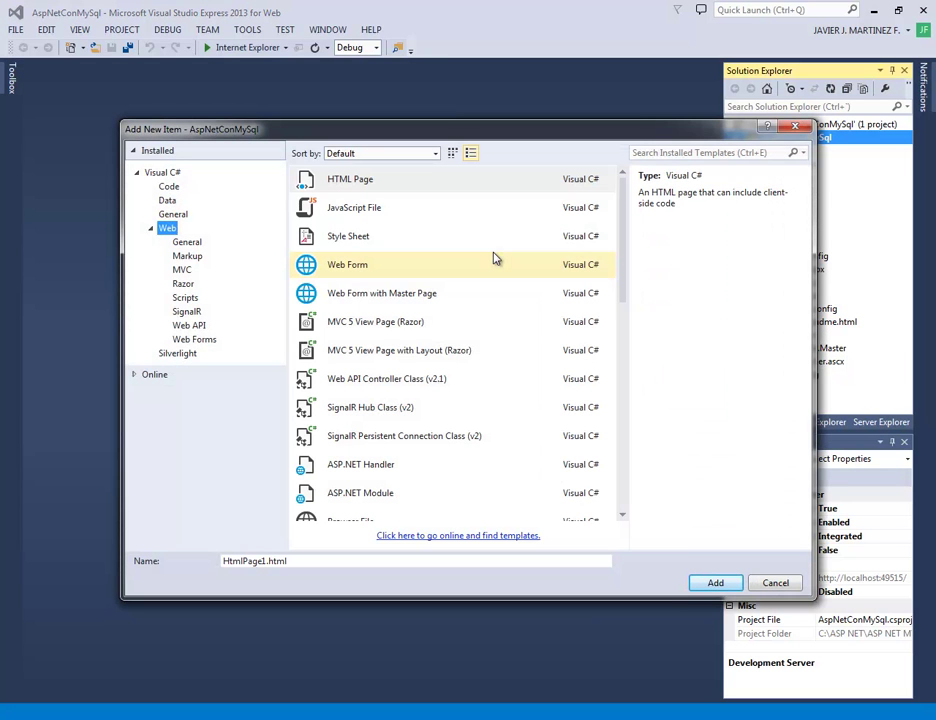
pyautogui.click(368, 266)
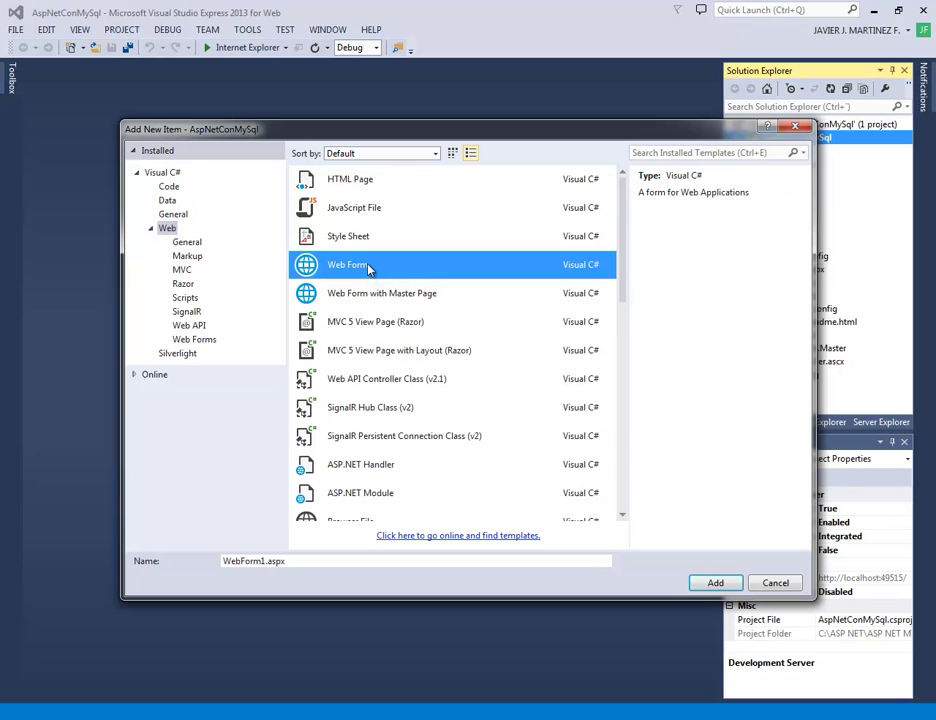
pyautogui.doubleClick(262, 562)
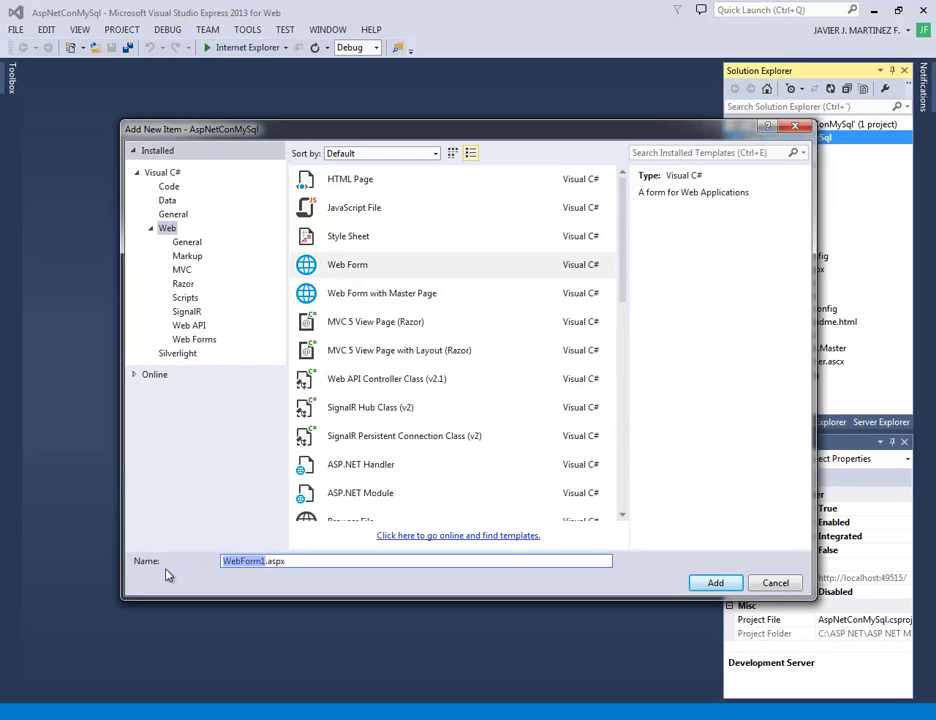
pyautogui.write('Default')
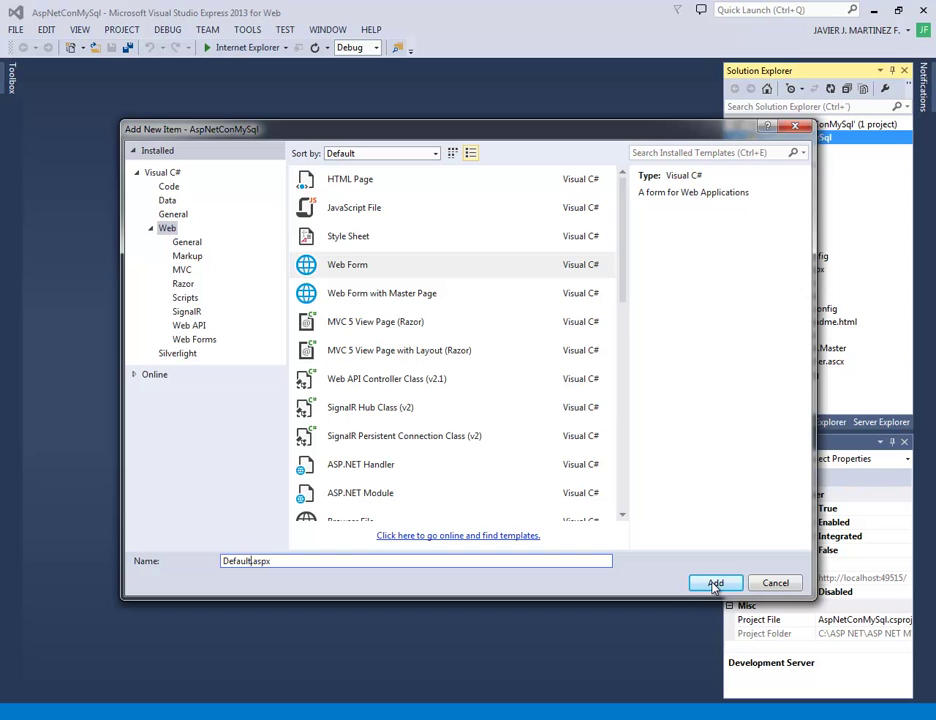
pyautogui.click(714, 584)
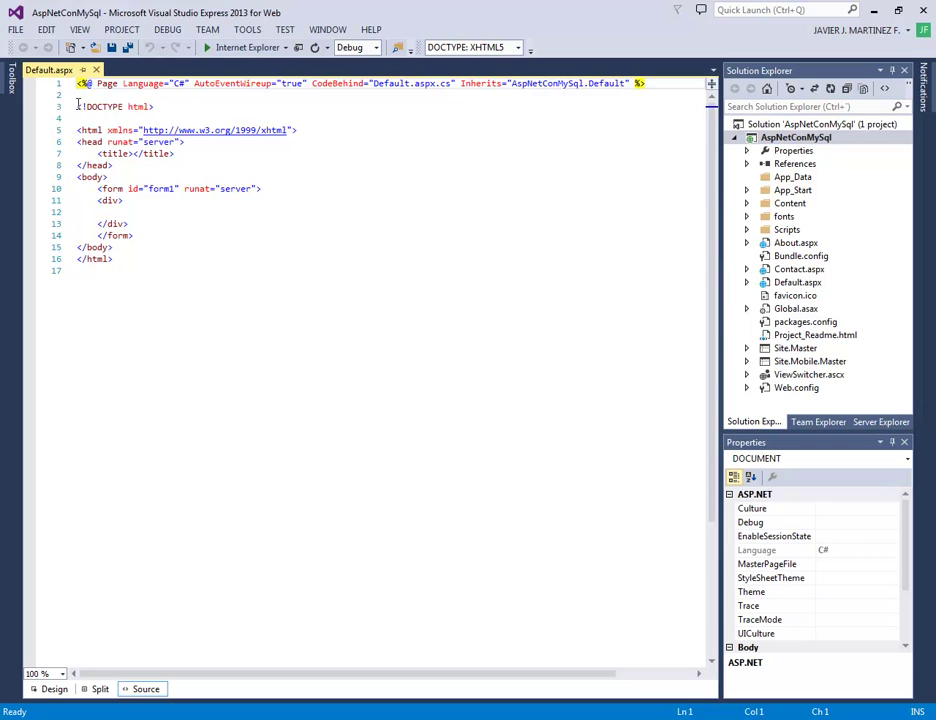
pyautogui.moveTo(80, 106); pyautogui.dragTo(165, 103)
pyautogui.click(190, 121)
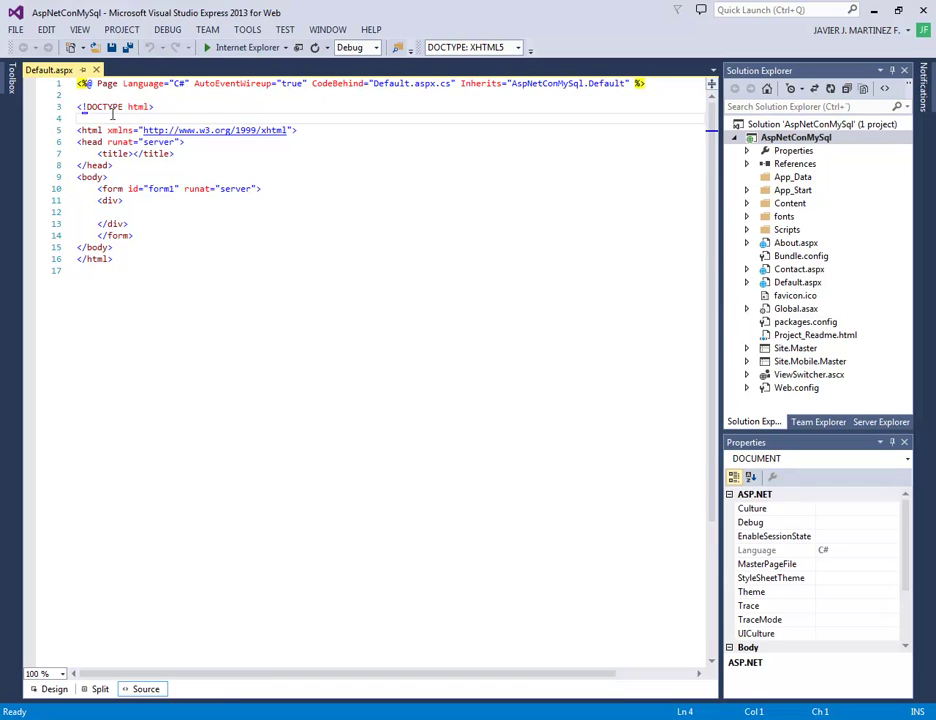
pyautogui.click(191, 106)
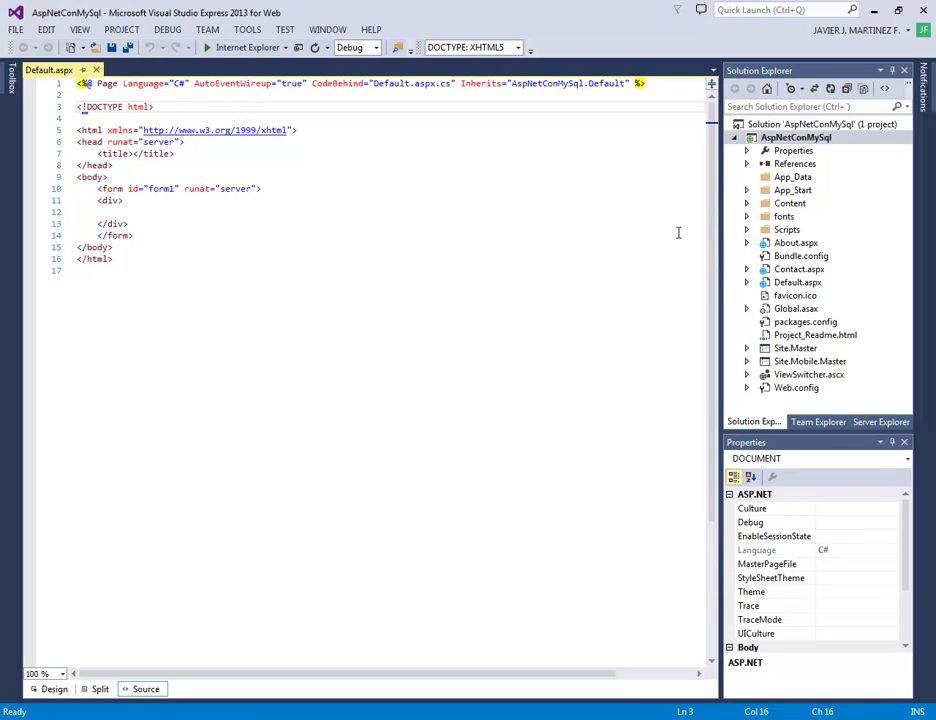
pyautogui.click(785, 165)
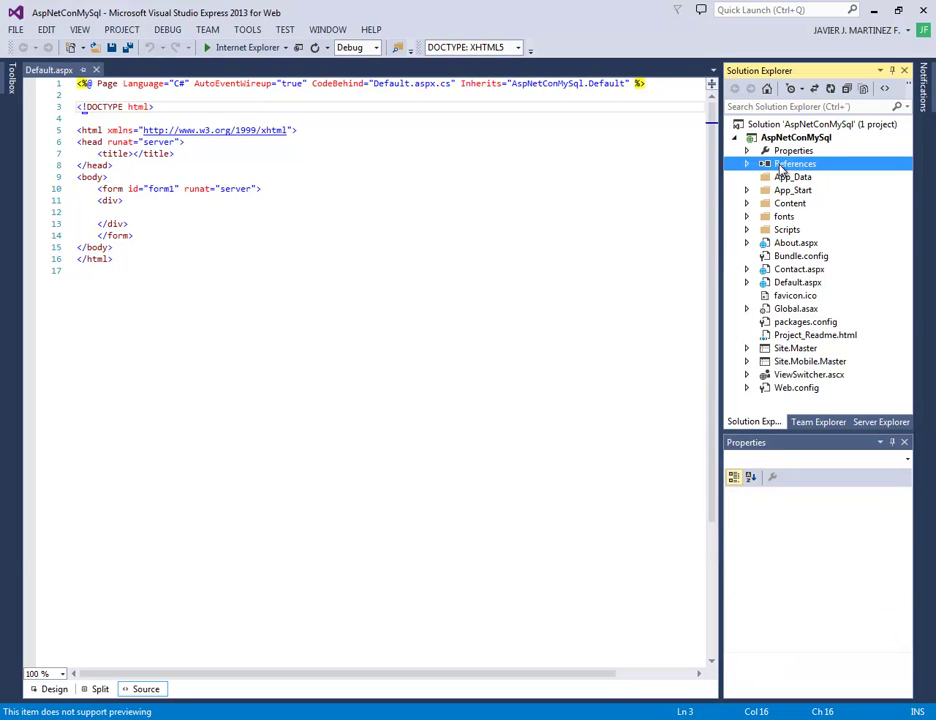
# Reference the MySql.Data assembly from Assemblies > Extensions in the project's References
pyautogui.rightClick(783, 170)
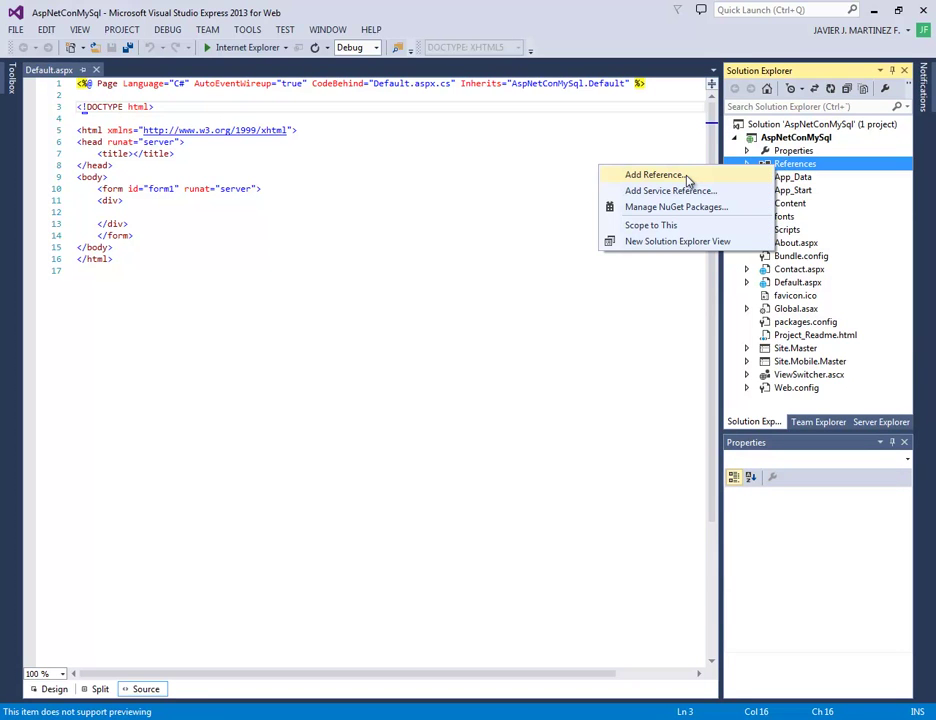
pyautogui.click(655, 175)
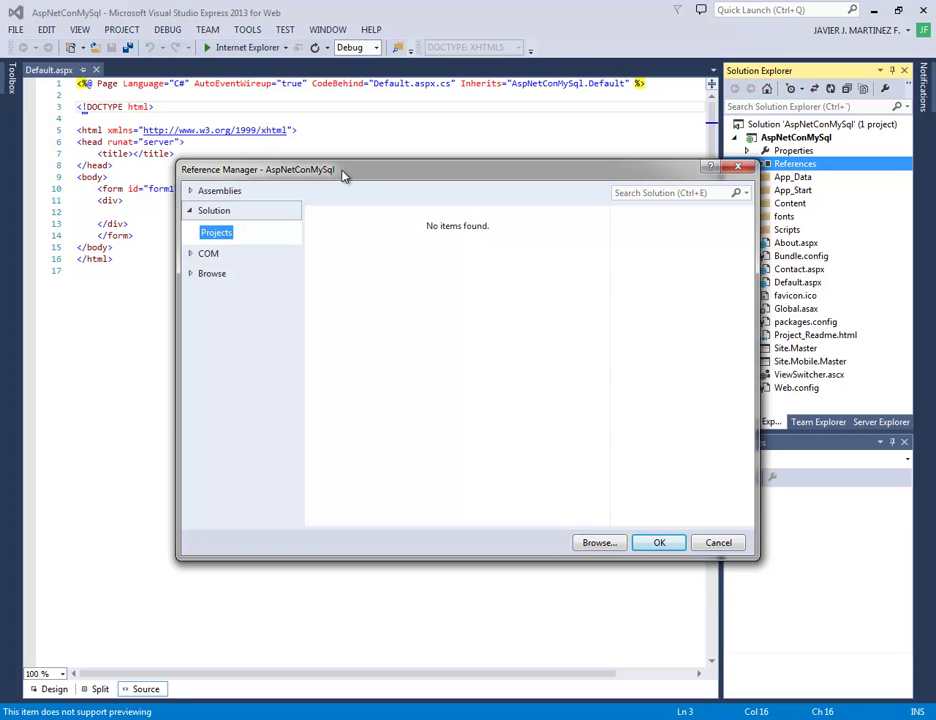
pyautogui.click(225, 192)
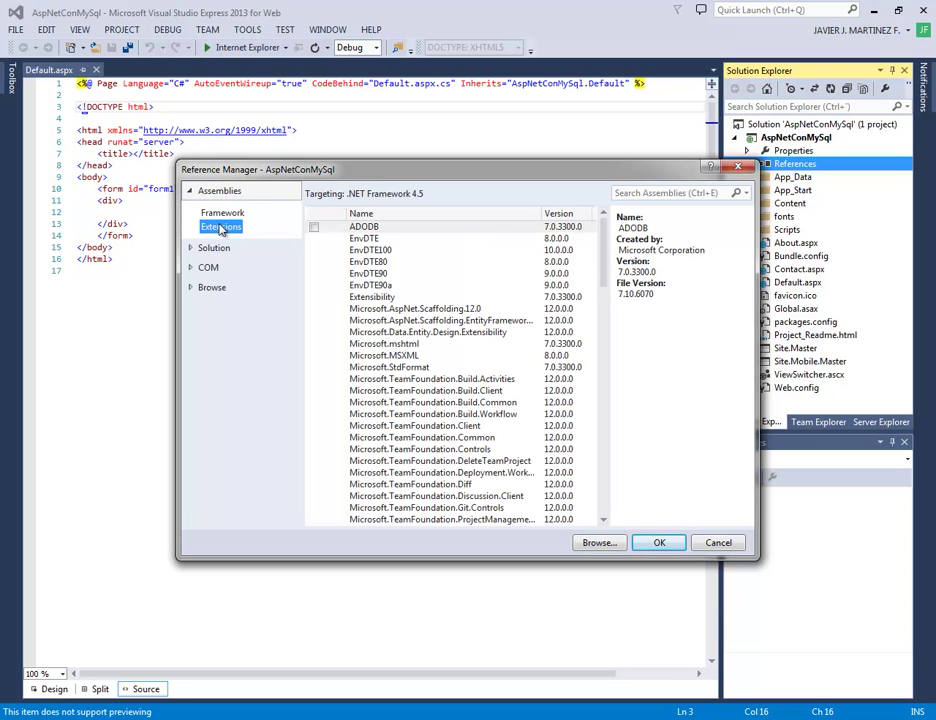
pyautogui.click(224, 213)
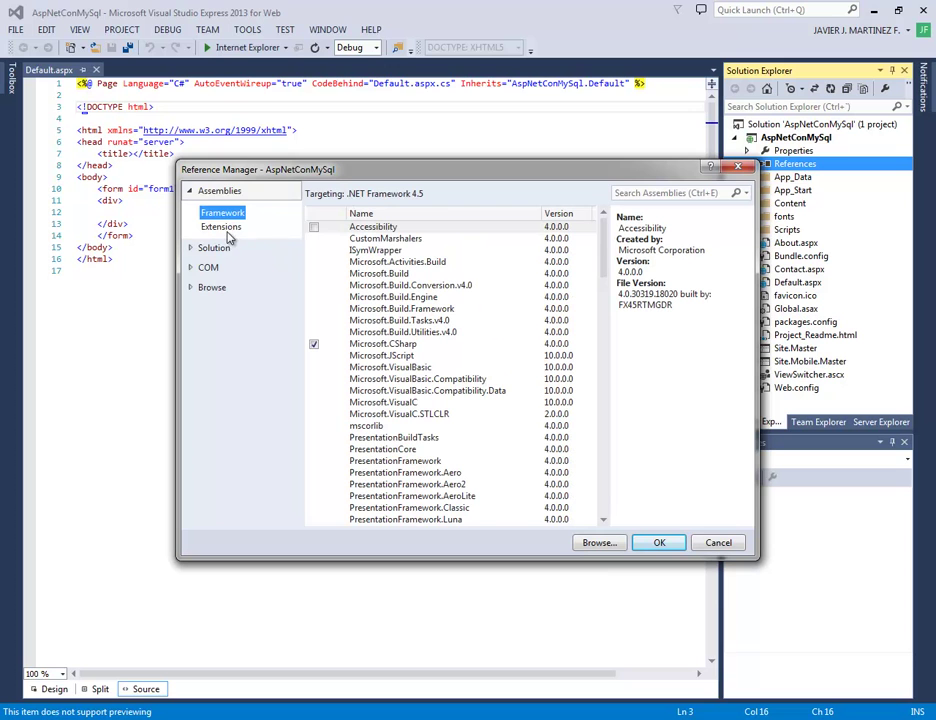
pyautogui.click(224, 227)
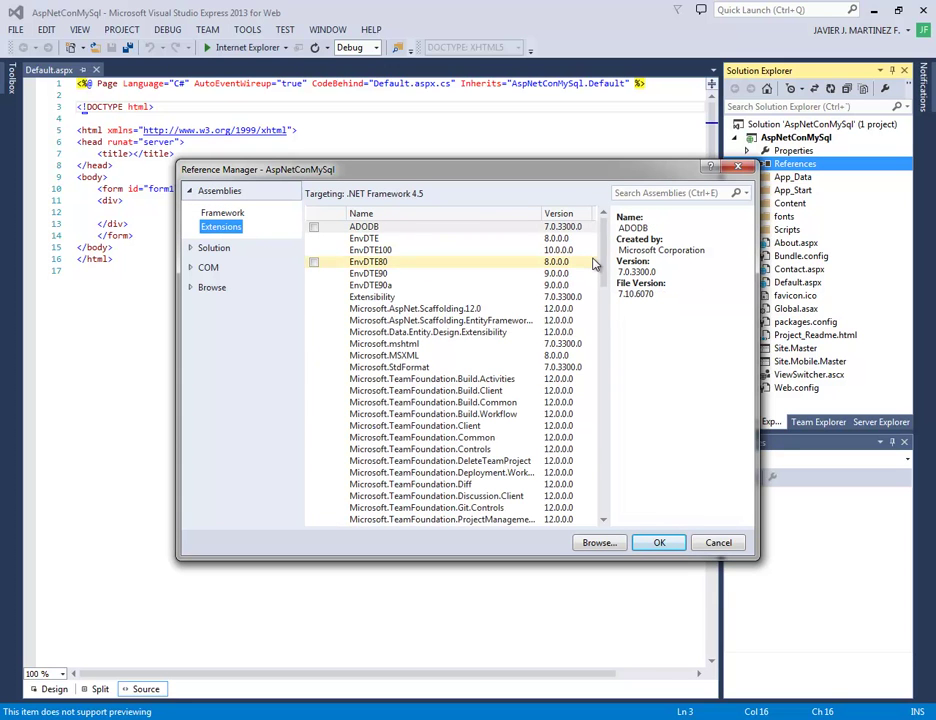
pyautogui.moveTo(604, 257); pyautogui.dragTo(594, 389)
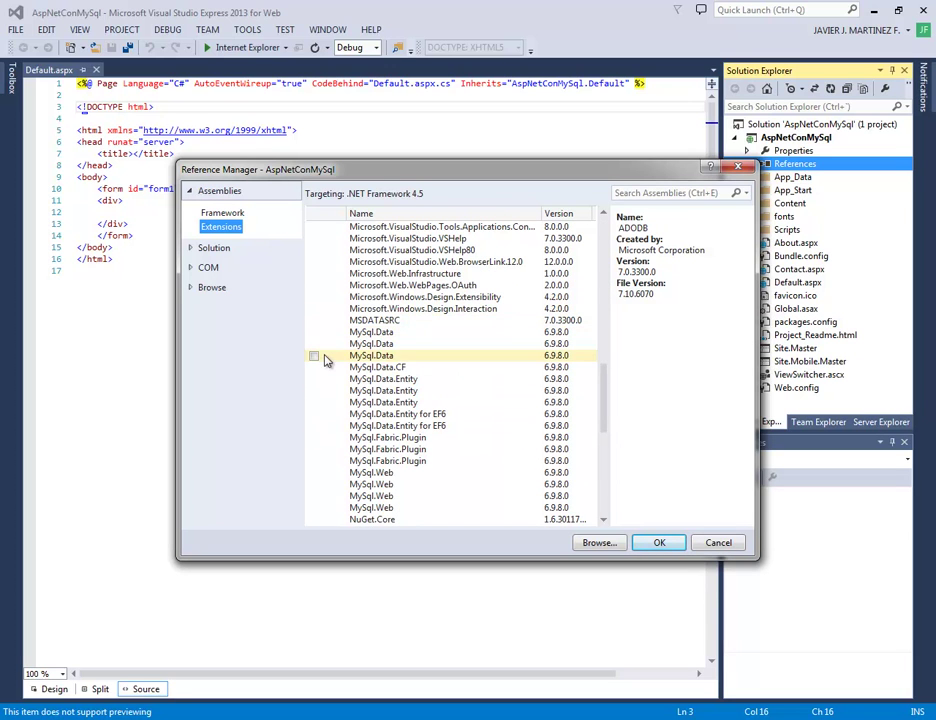
pyautogui.click(320, 335)
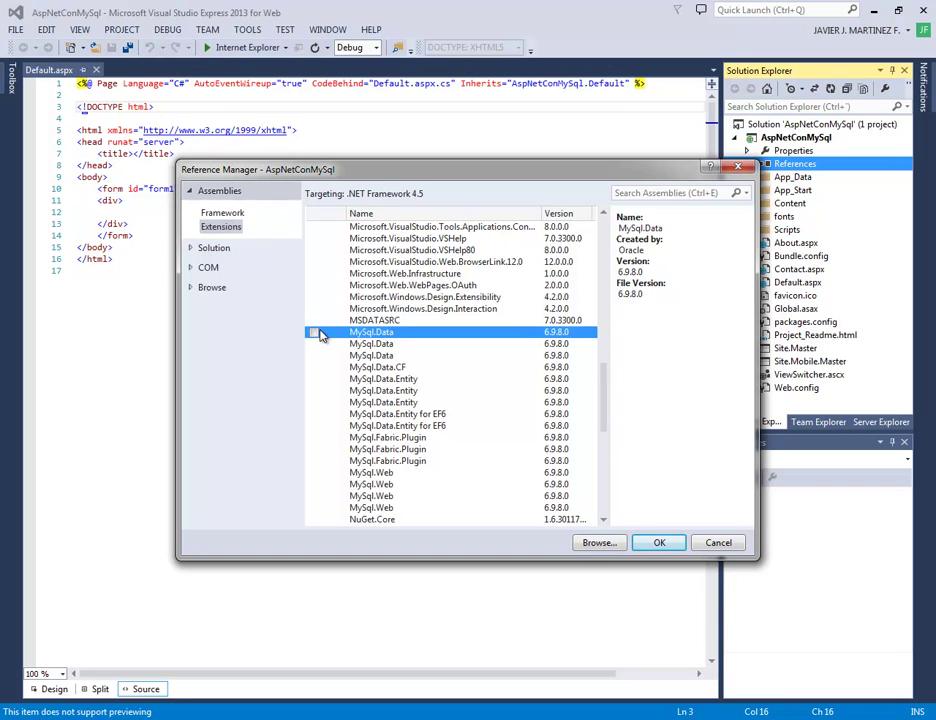
pyautogui.click(314, 333)
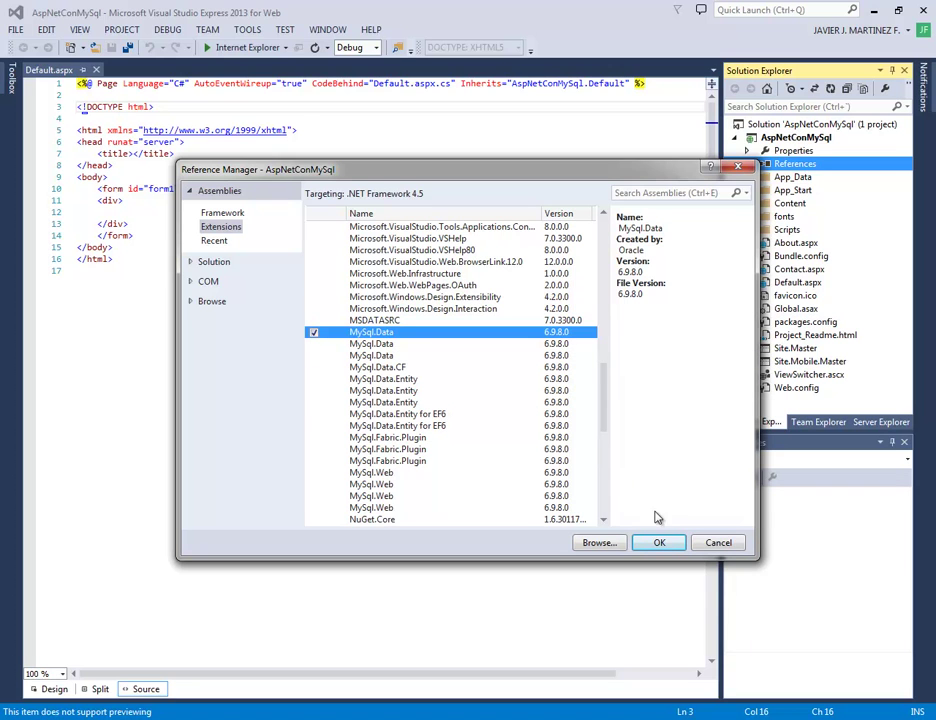
pyautogui.click(662, 543)
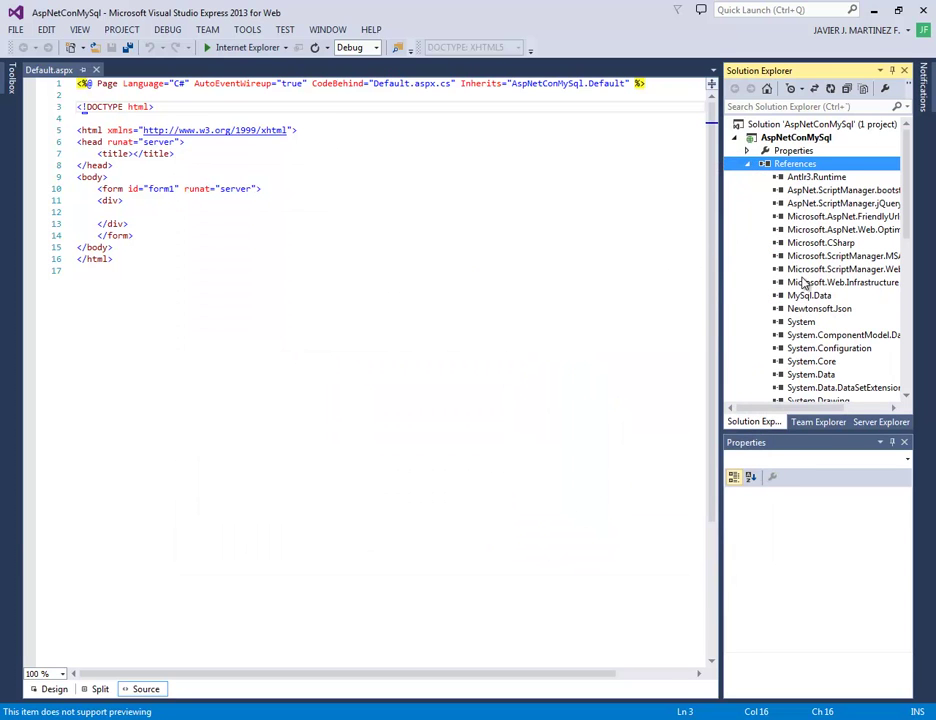
pyautogui.click(806, 297)
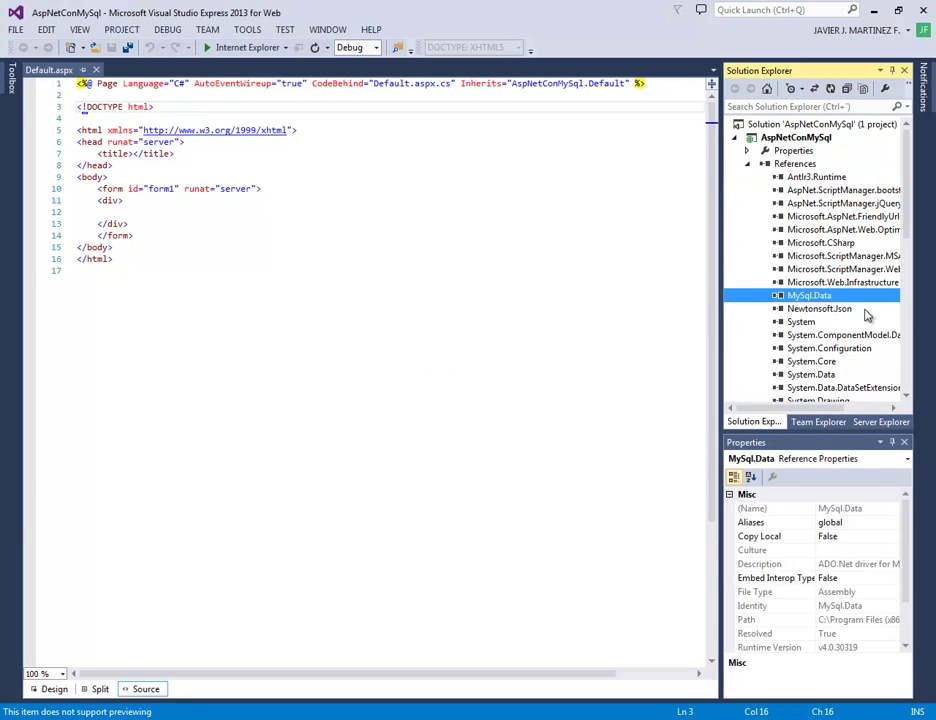
pyautogui.click(747, 164)
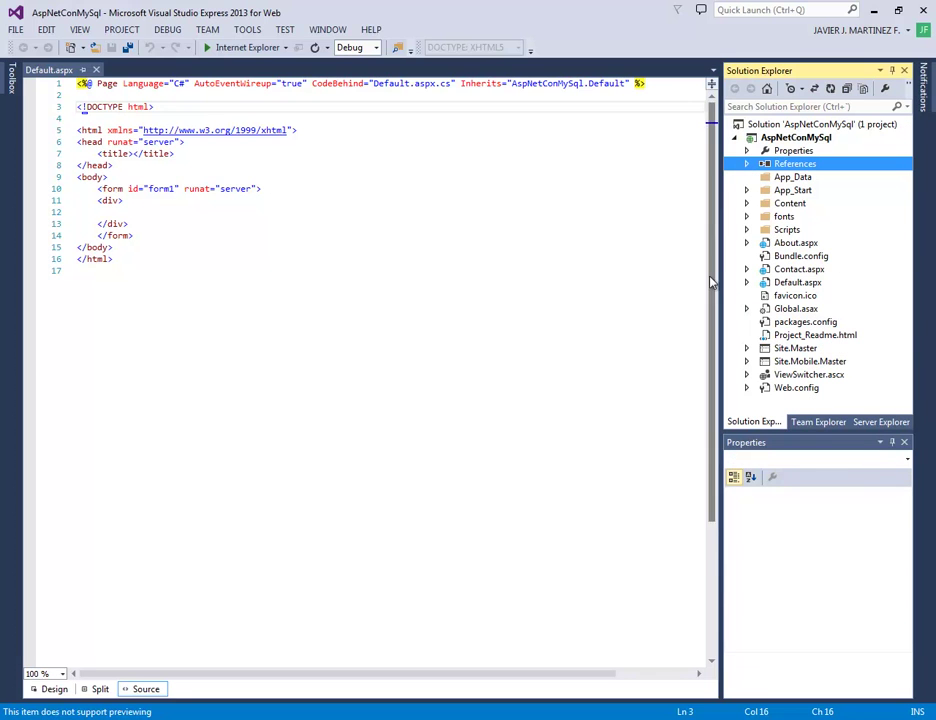
# Delete the empty div block inside form1, leaving a blank line in the form
pyautogui.click(175, 228)
pyautogui.press('Up')
pyautogui.press('Up')
pyautogui.press('Up')
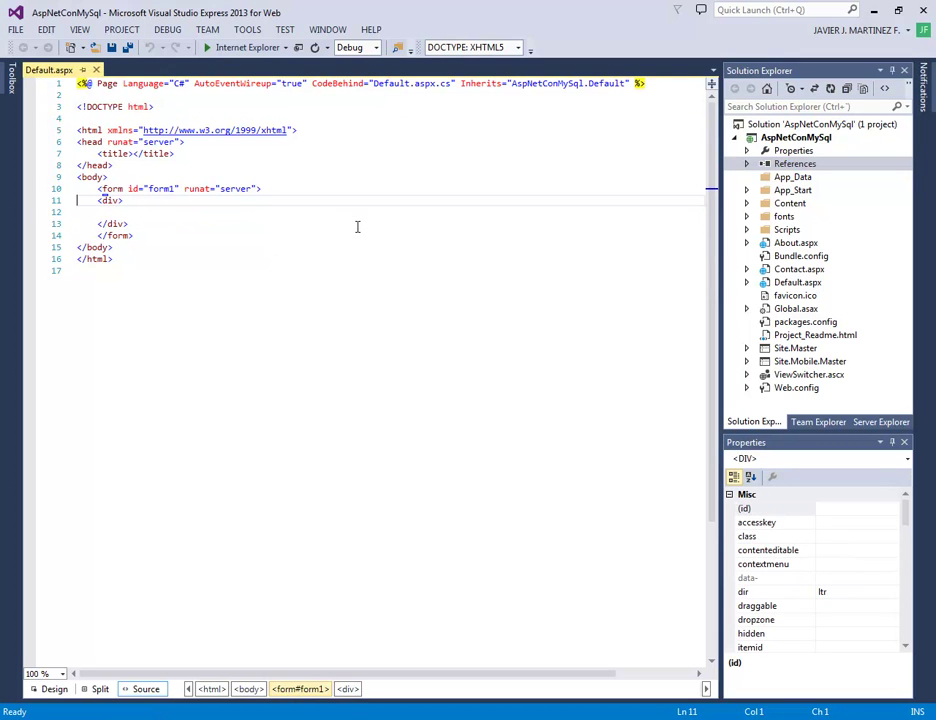
pyautogui.press('End')
pyautogui.press('Right')
pyautogui.hotkey('shift', 'Down')
pyautogui.hotkey('shift', 'Down')
pyautogui.hotkey('shift', 'Down')
pyautogui.press('Delete')
pyautogui.press('Return')
pyautogui.press('Up')
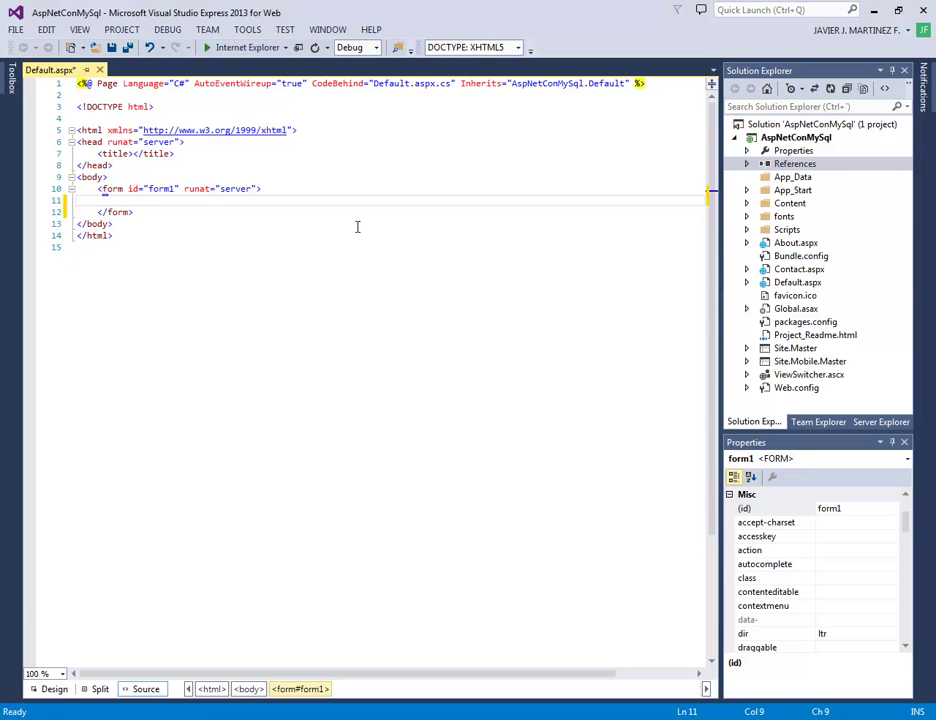
# Write a table tag with cellspacing 0, cellpadding 0, width 50%, and format the document
pyautogui.write('<tab')
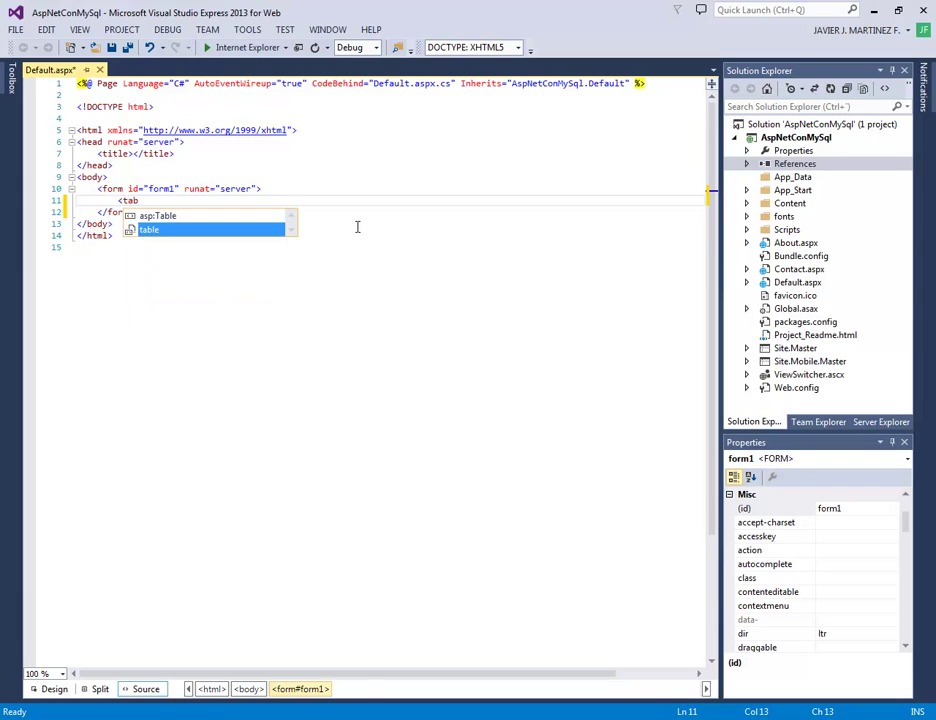
pyautogui.write('le')
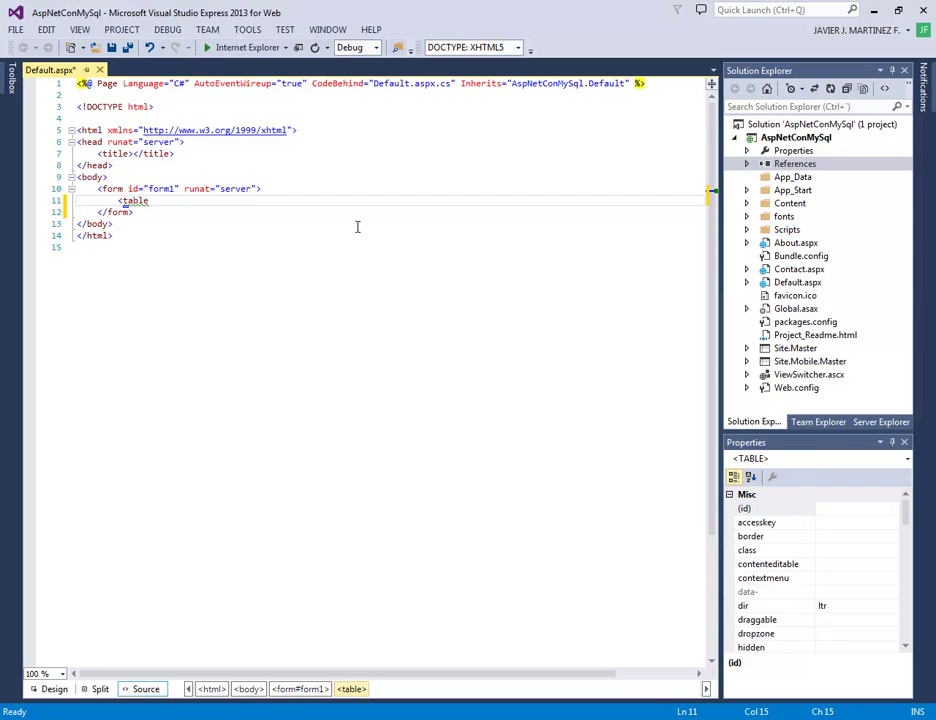
pyautogui.write(' cell')
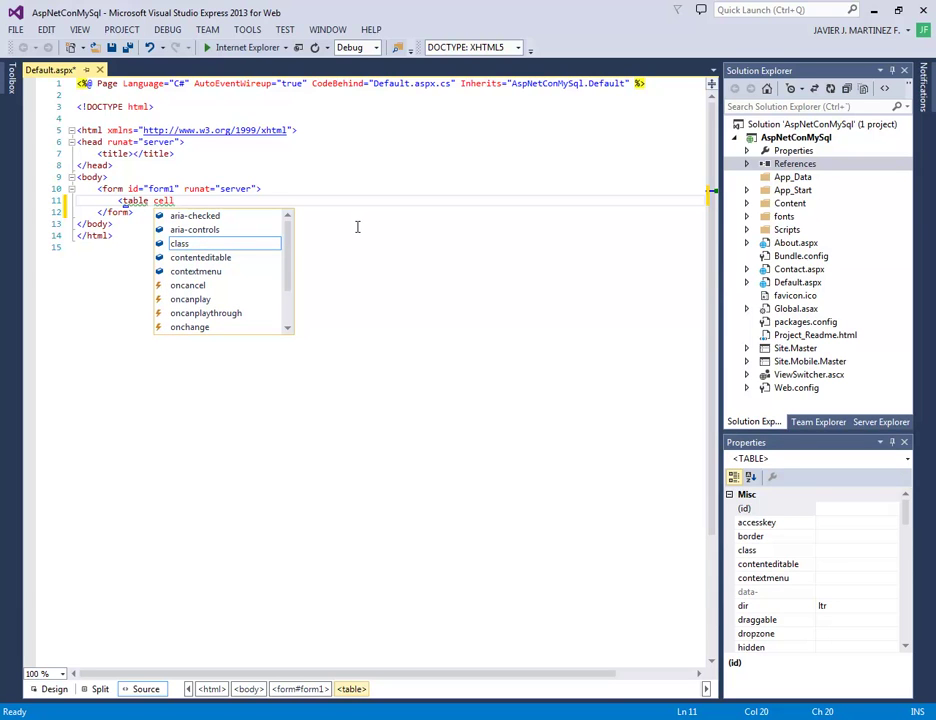
pyautogui.write('spacing ')
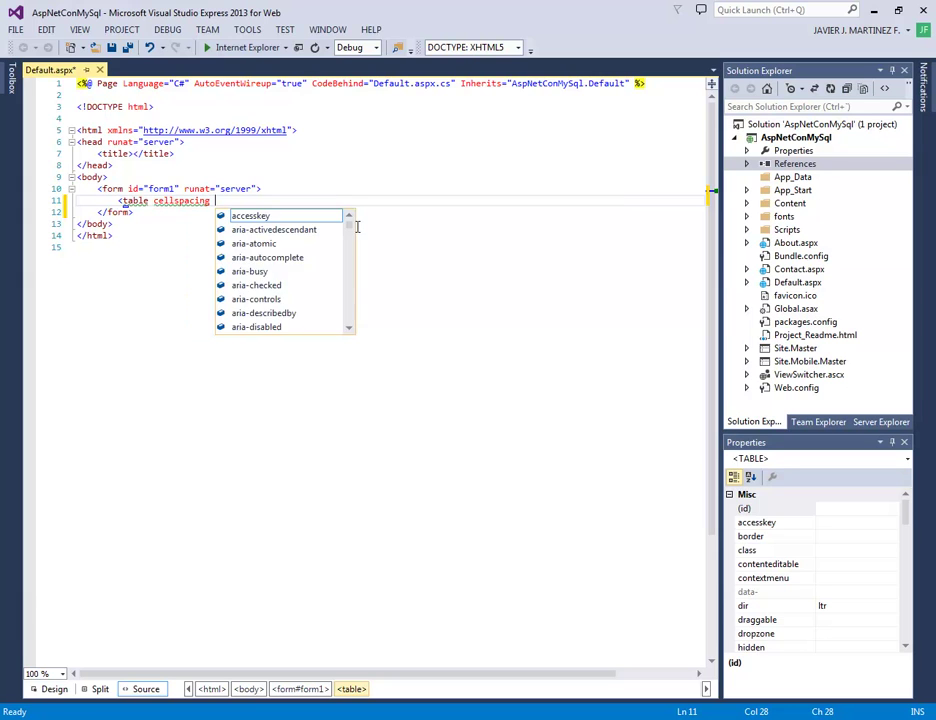
pyautogui.write('="0"')
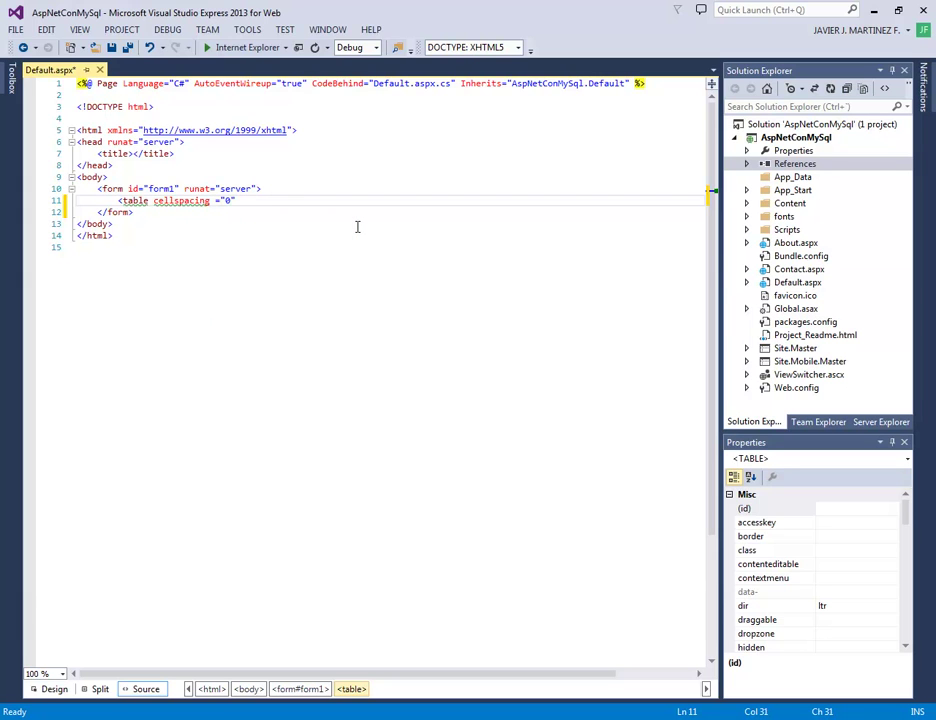
pyautogui.write(' ce')
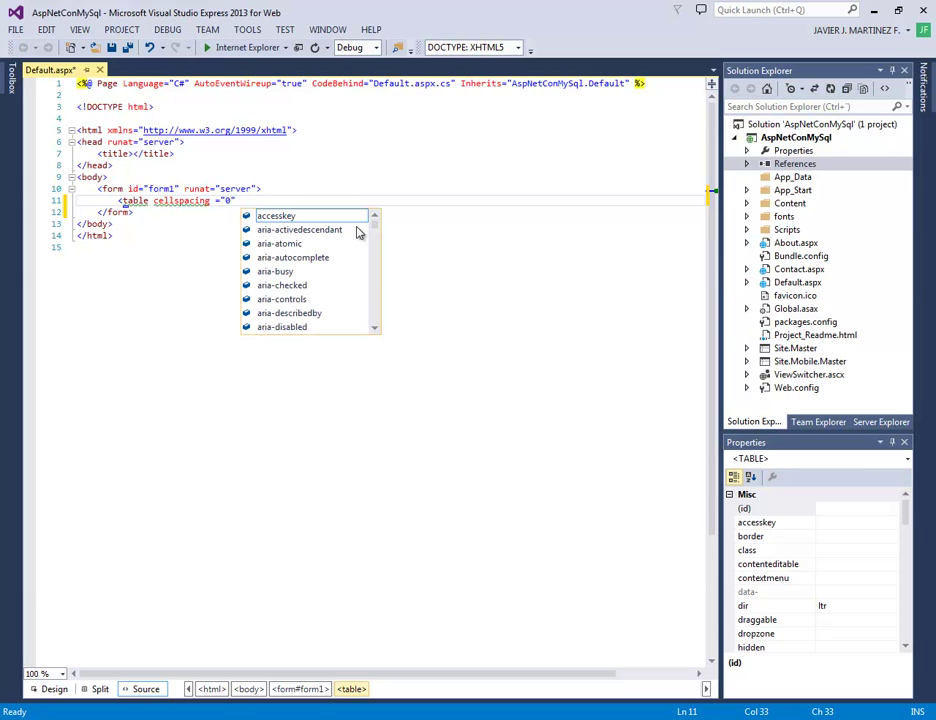
pyautogui.write('llpaddin')
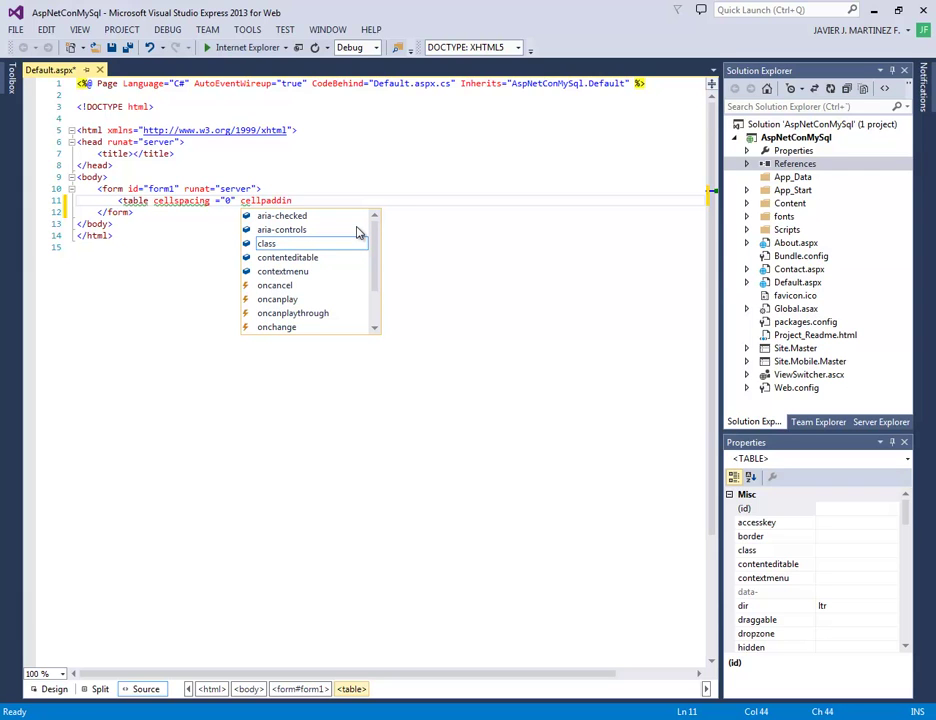
pyautogui.write('g ="')
pyautogui.press('Left')
pyautogui.write('0')
pyautogui.press('Down')
pyautogui.press('Home')
pyautogui.press('Home')
pyautogui.press('Left')
pyautogui.write('w')
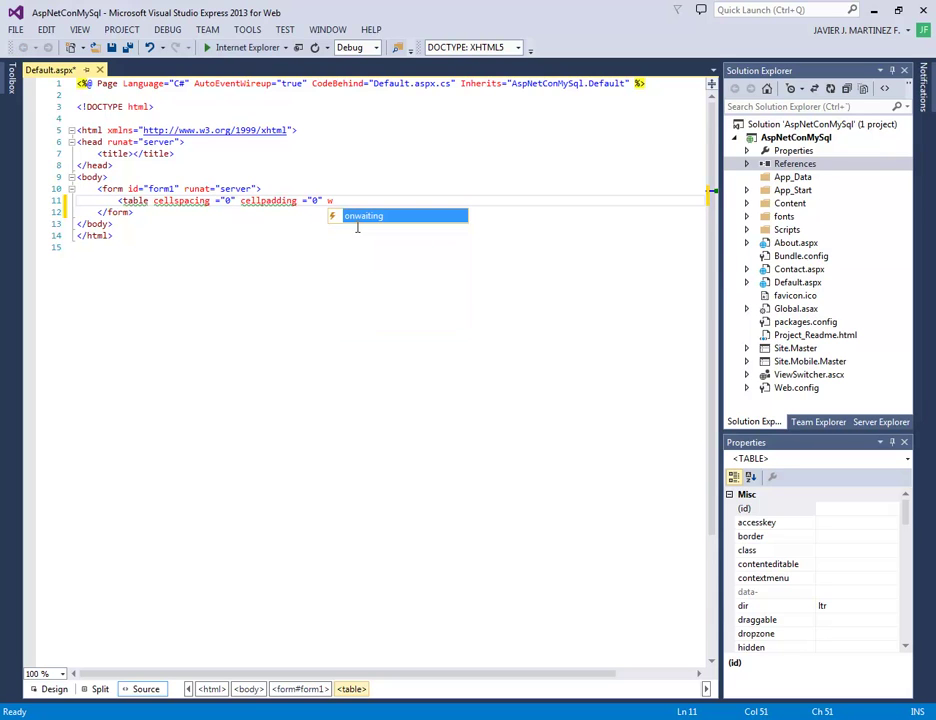
pyautogui.write('idth="')
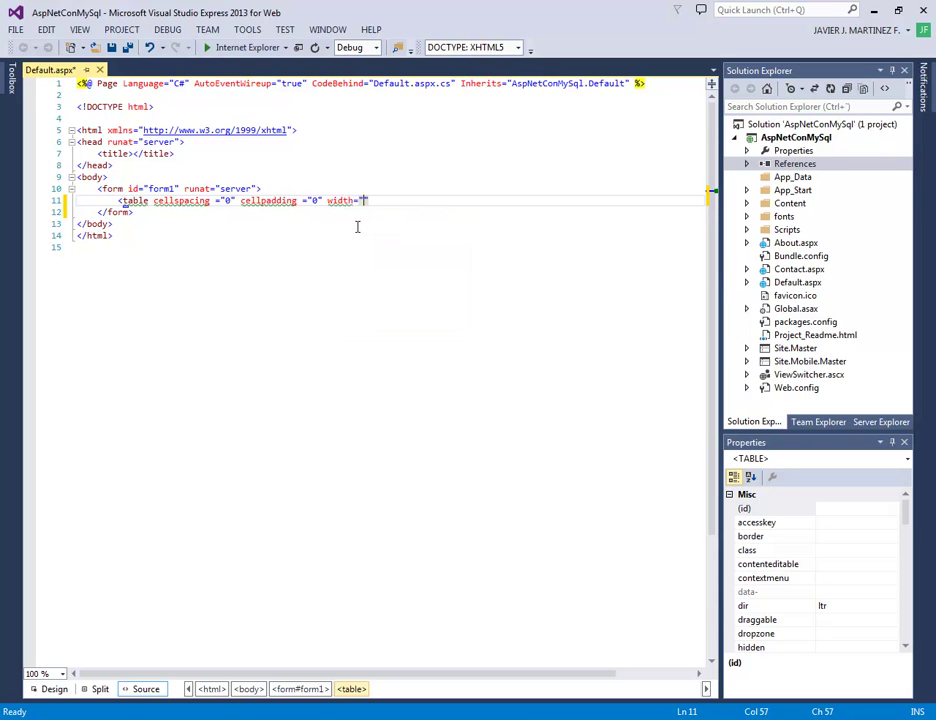
pyautogui.write('50%">')
pyautogui.press('Return')
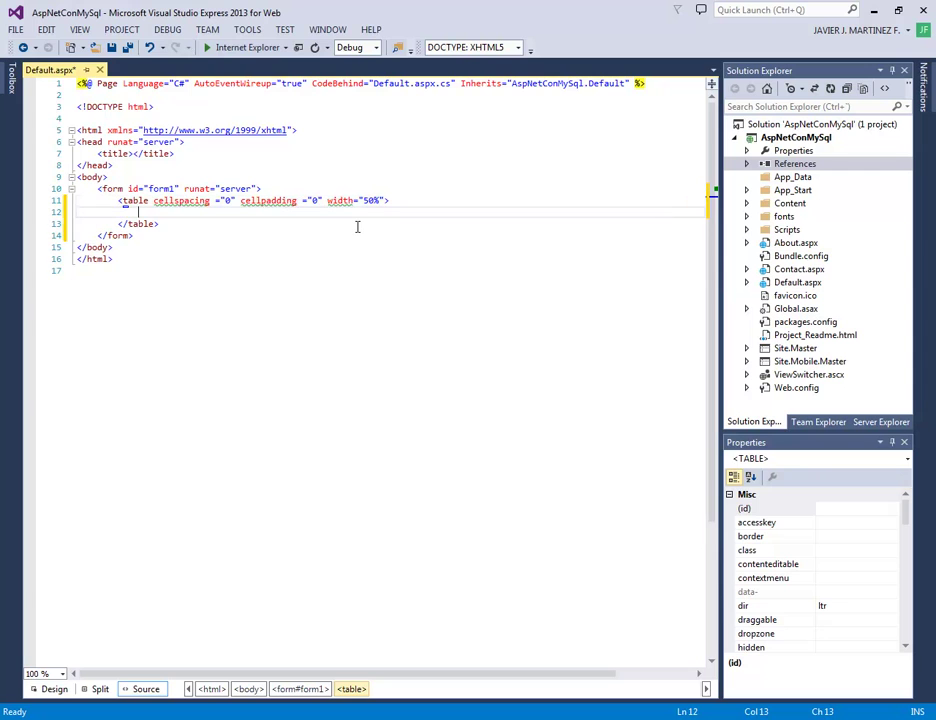
pyautogui.hotkey('ctrl', 'k')
pyautogui.hotkey('ctrl', 'd')
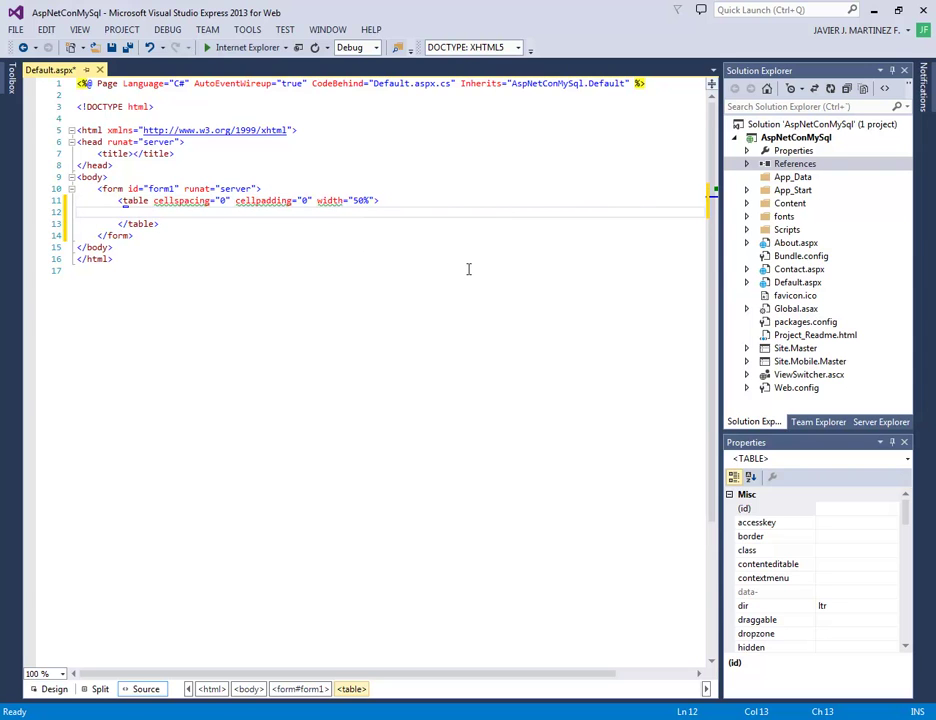
# Add a first <tr> row holding two empty <td> cells, then select the row block
pyautogui.write('<t')
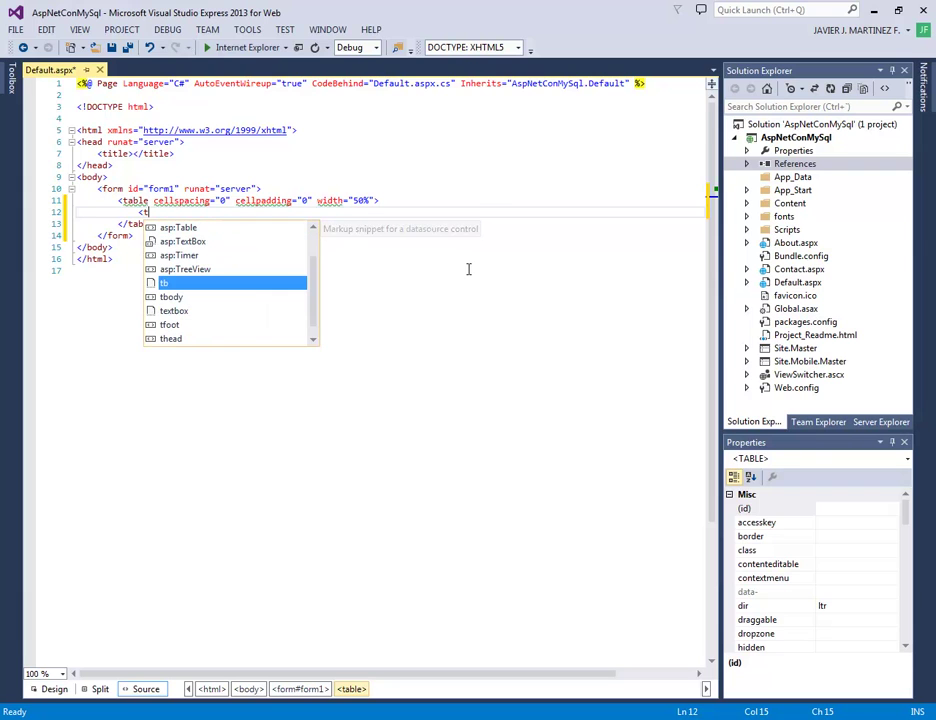
pyautogui.write('r></tr>')
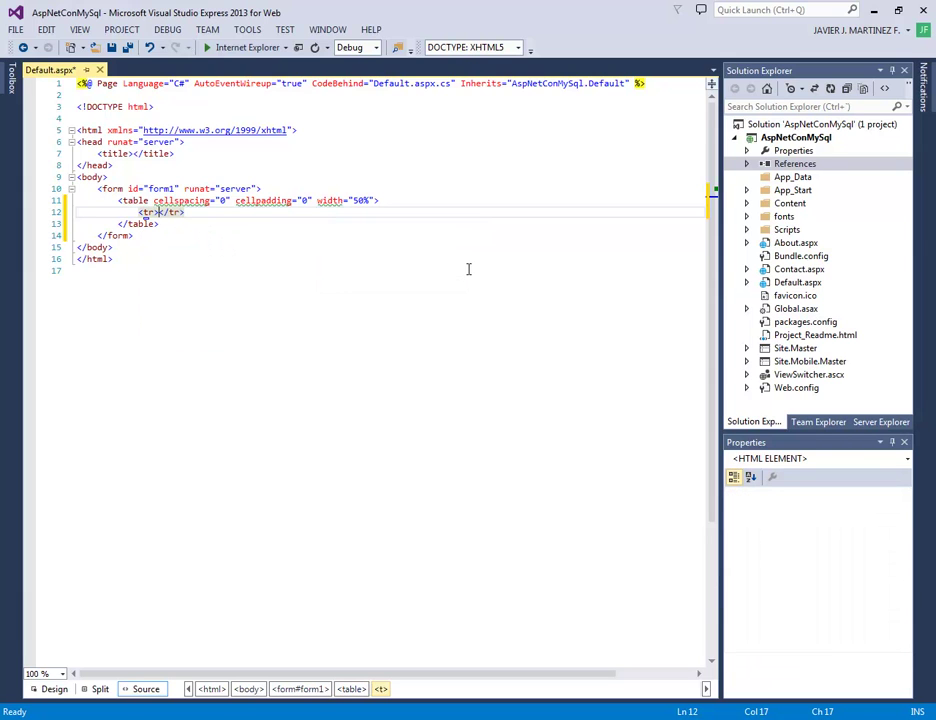
pyautogui.press('Return')
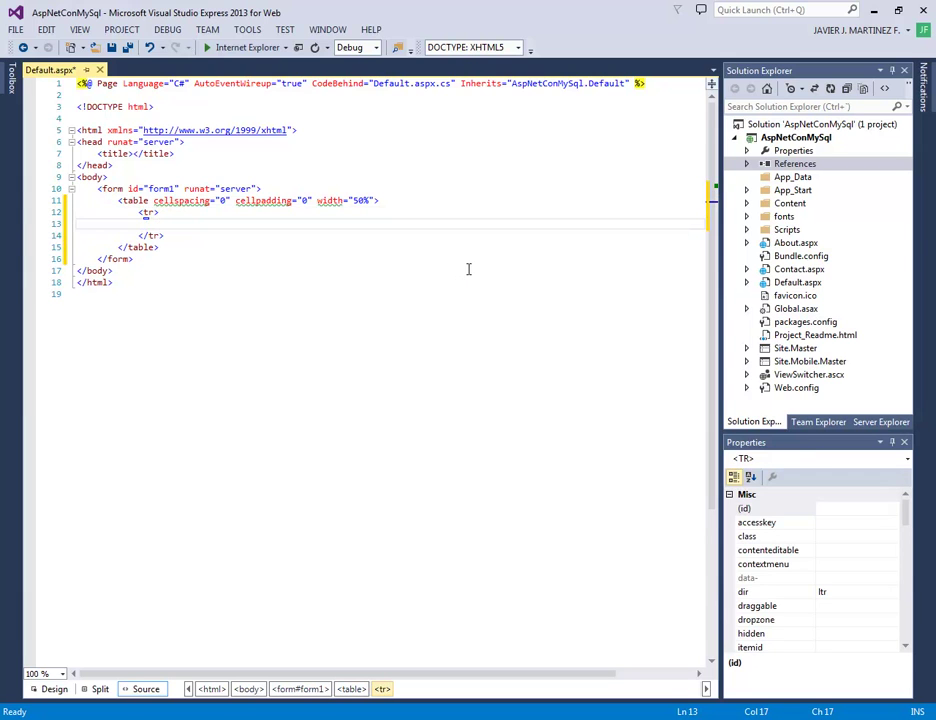
pyautogui.write('<td')
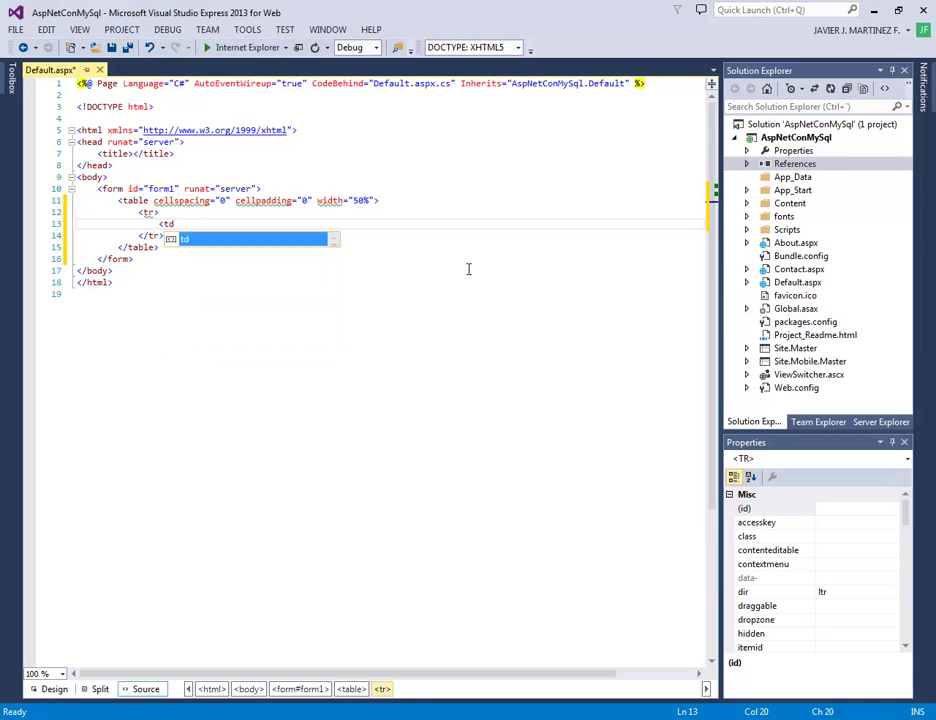
pyautogui.write('></td>')
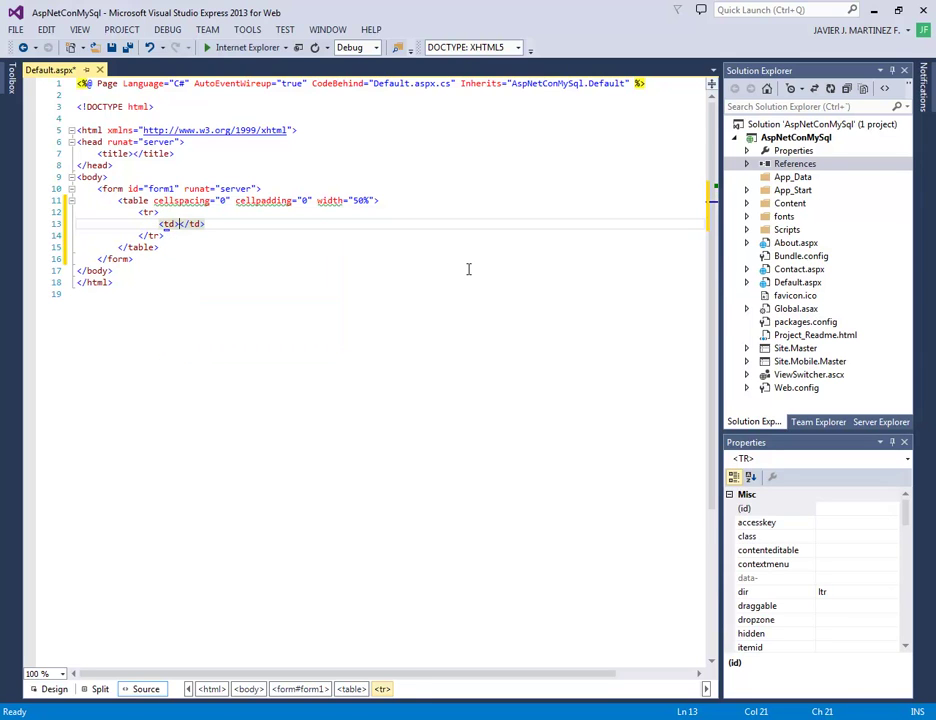
pyautogui.press('Right')
pyautogui.press('Right')
pyautogui.press('Right')
pyautogui.press('Right')
pyautogui.press('Home')
pyautogui.press('Home')
pyautogui.hotkey('shift', 'Down')
pyautogui.hotkey('ctrl', 'c')
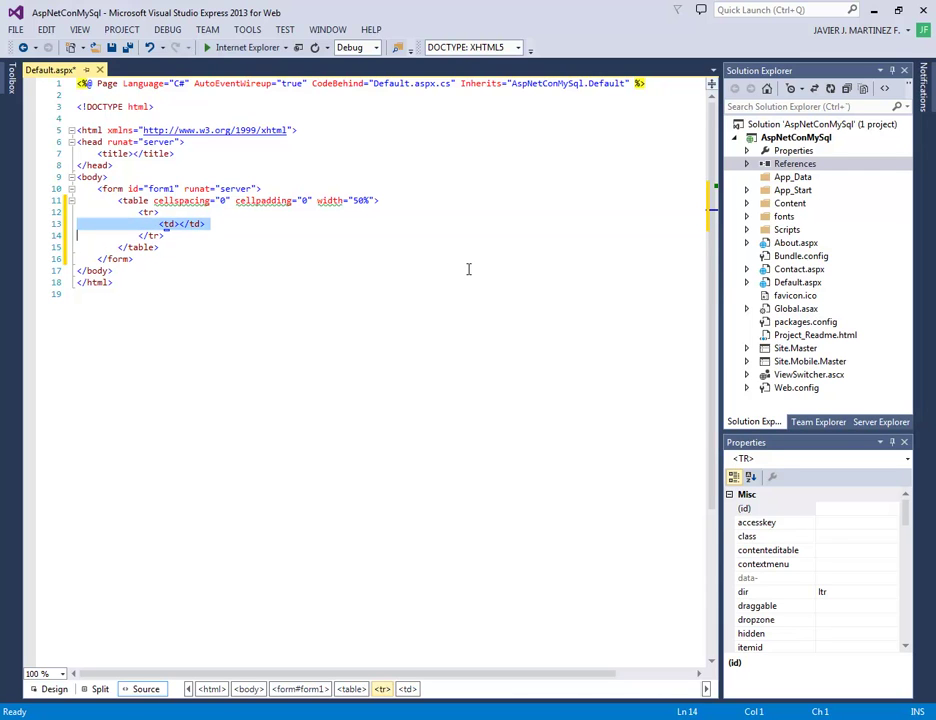
pyautogui.press('Right')
pyautogui.hotkey('ctrl', 'v')
pyautogui.press('Up')
pyautogui.press('Up')
pyautogui.press('Up')
pyautogui.hotkey('shift', 'Down')
pyautogui.hotkey('shift', 'Down')
pyautogui.hotkey('shift', 'Down')
pyautogui.hotkey('shift', 'Down')
pyautogui.hotkey('ctrl', 'c')
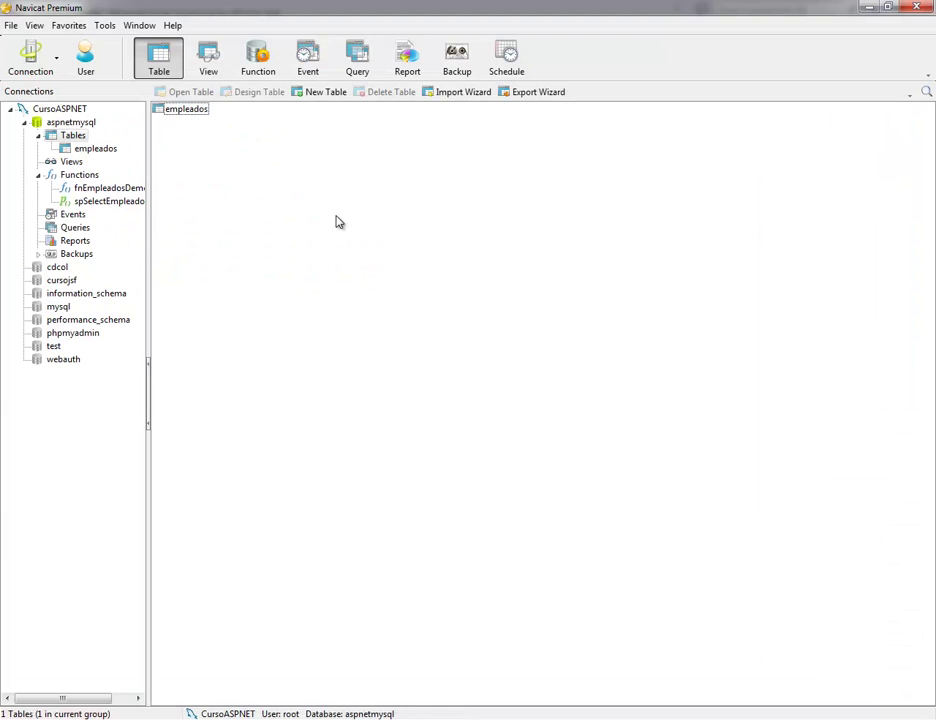
pyautogui.doubleClick(175, 109)
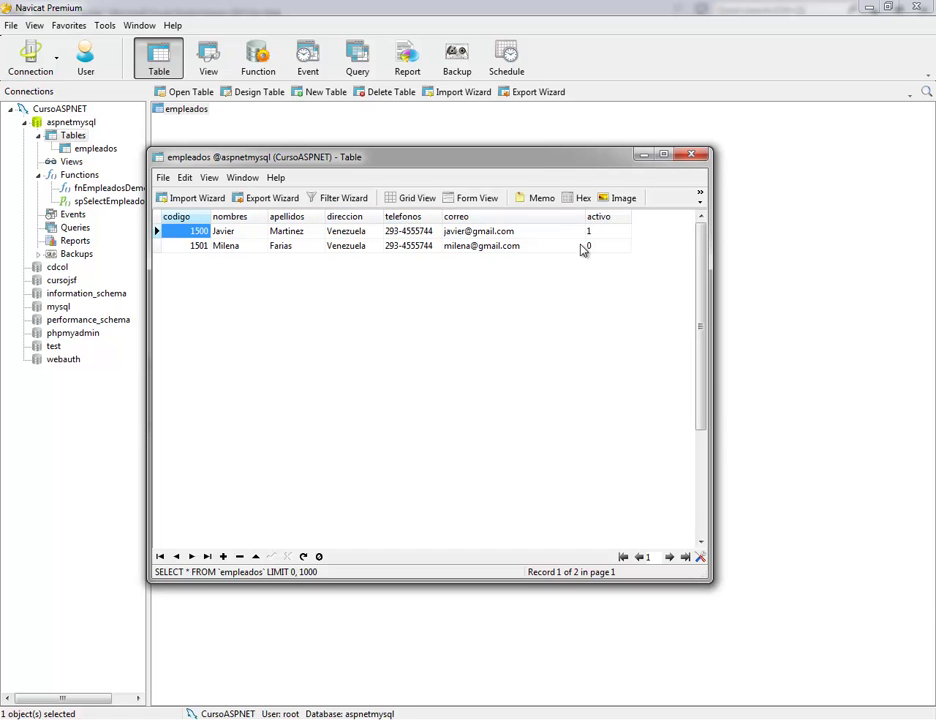
pyautogui.click(691, 154)
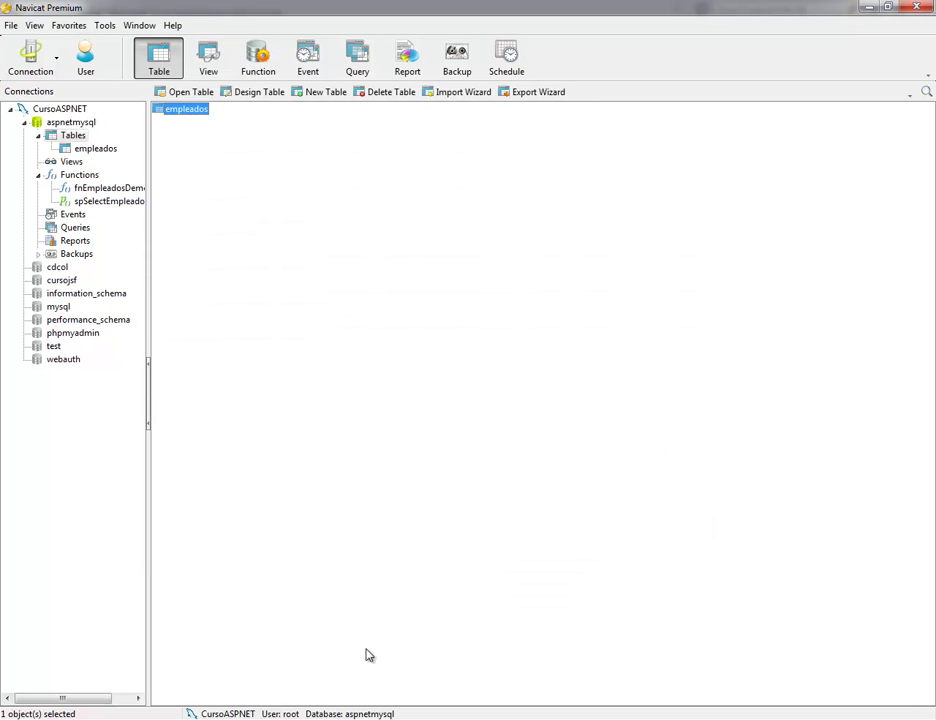
pyautogui.hotkey('alt', 'Tab')
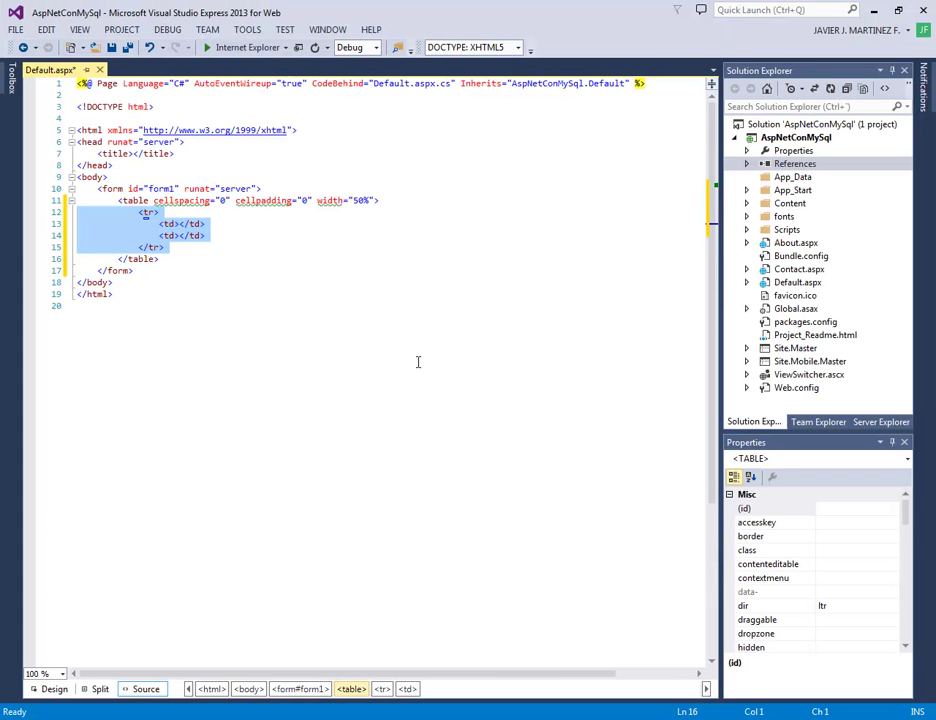
# Paste copies of the two-cell row until the table has six rows
pyautogui.press('Escape')
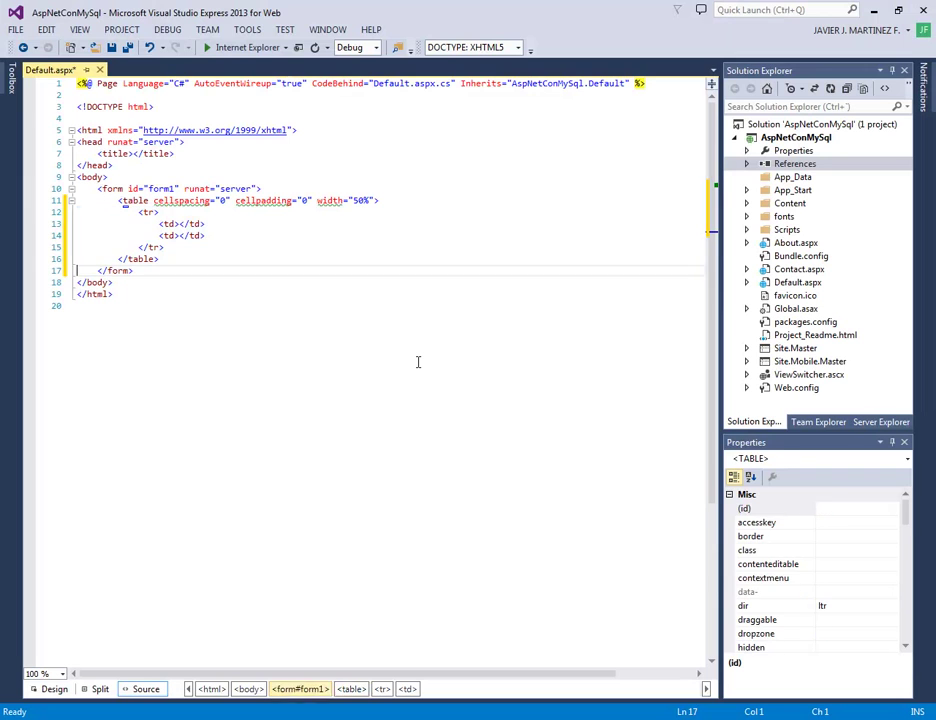
pyautogui.hotkey('ctrl', 'v')
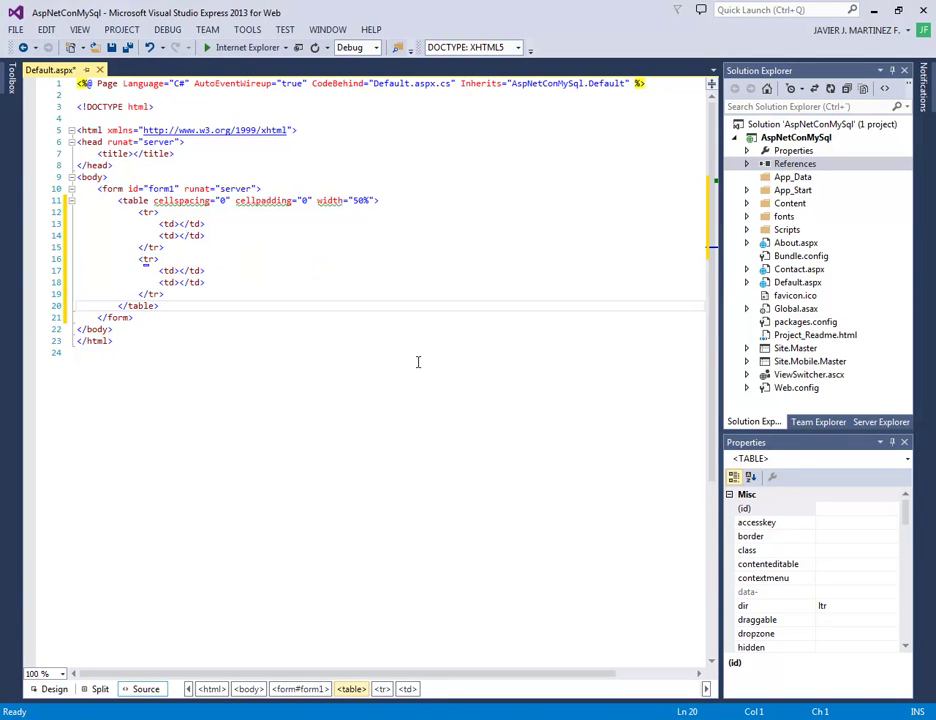
pyautogui.hotkey('ctrl', 'v')
pyautogui.hotkey('ctrl', 'v')
pyautogui.hotkey('ctrl', 'v')
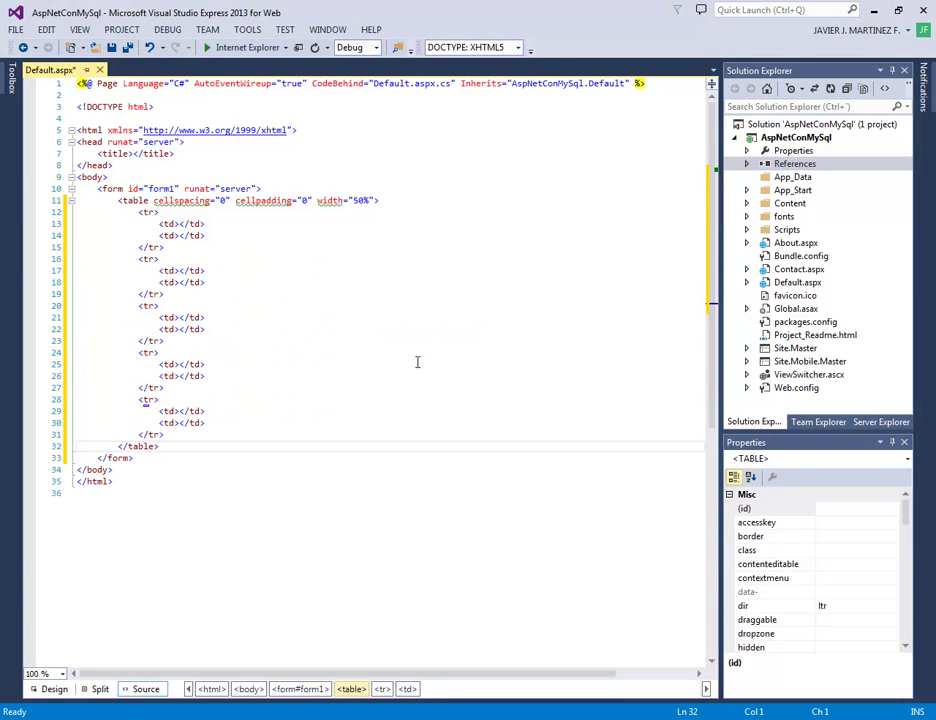
pyautogui.hotkey('ctrl', 'v')
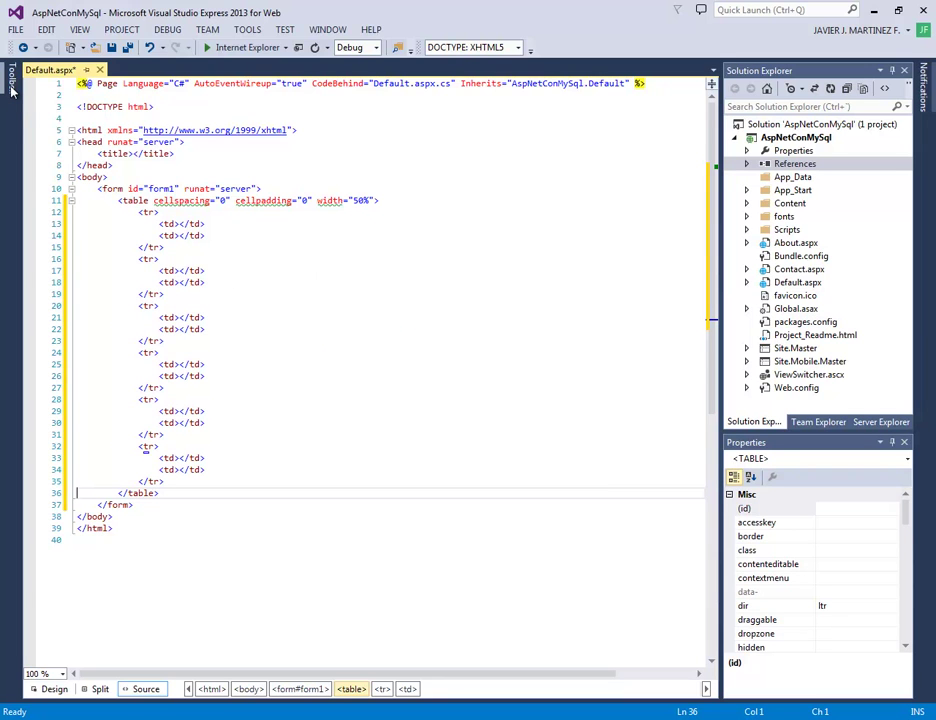
# Delete the second cell of the last row and save Default.aspx
pyautogui.click(284, 466)
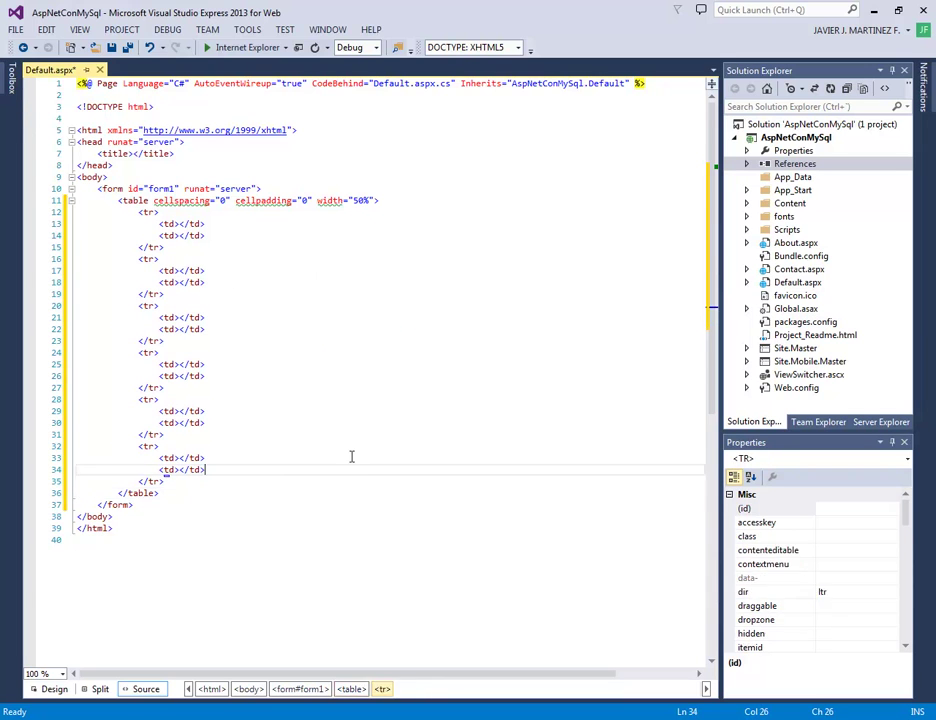
pyautogui.press('Right')
pyautogui.press('Up')
pyautogui.hotkey('shift', 'Down')
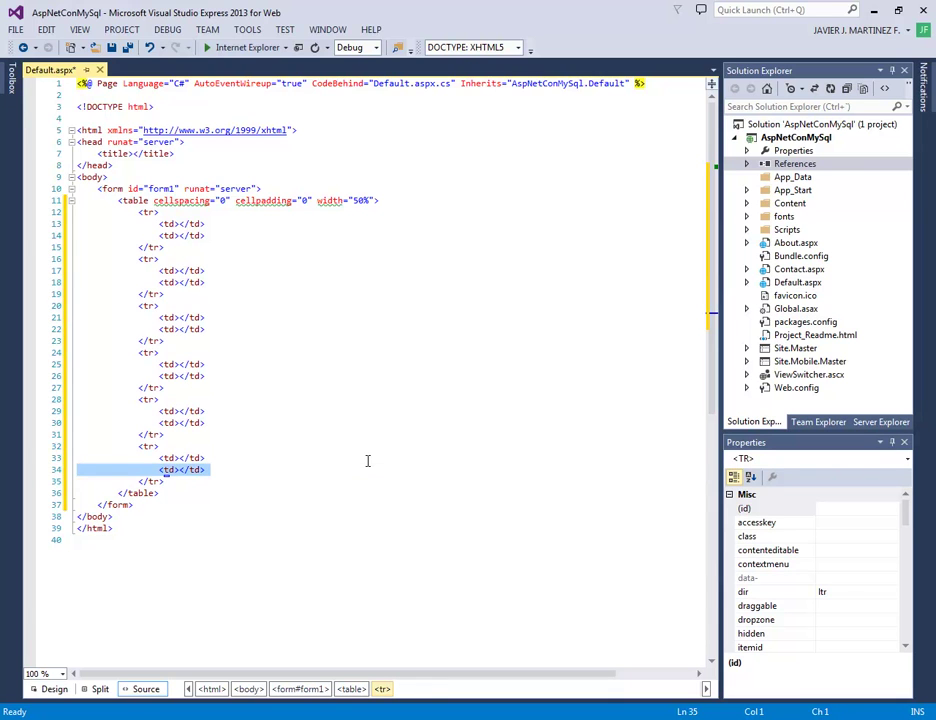
pyautogui.press('Delete')
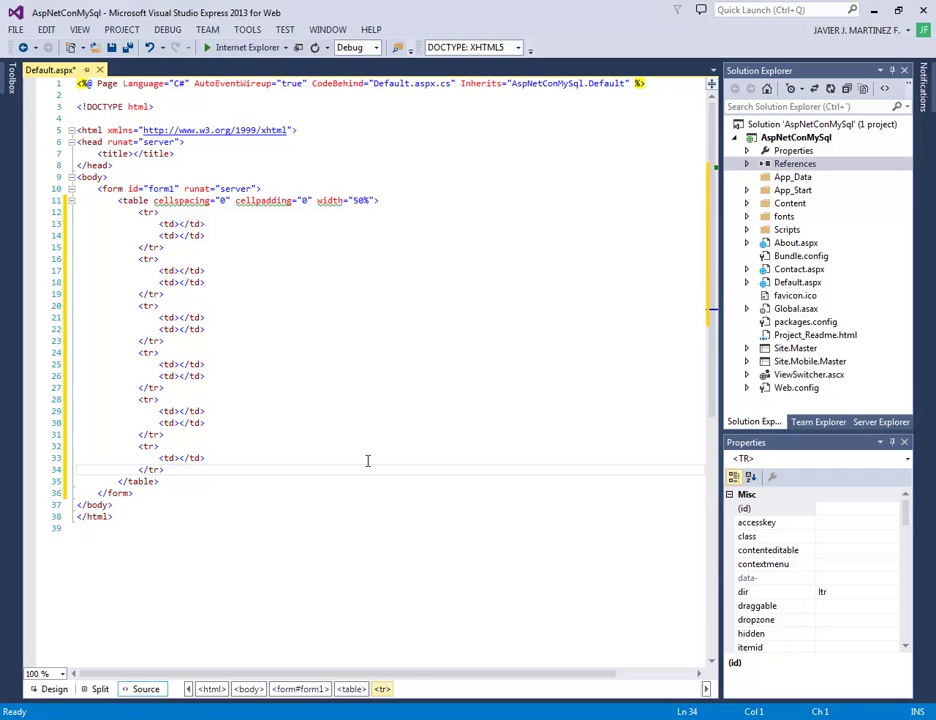
pyautogui.hotkey('ctrl', 's')
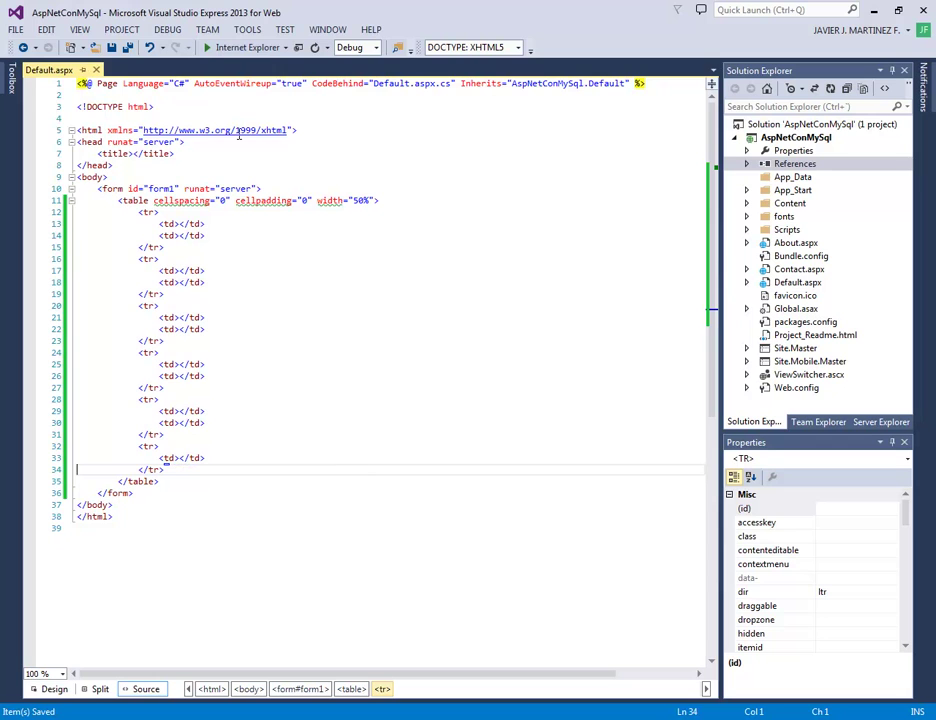
pyautogui.click(11, 80)
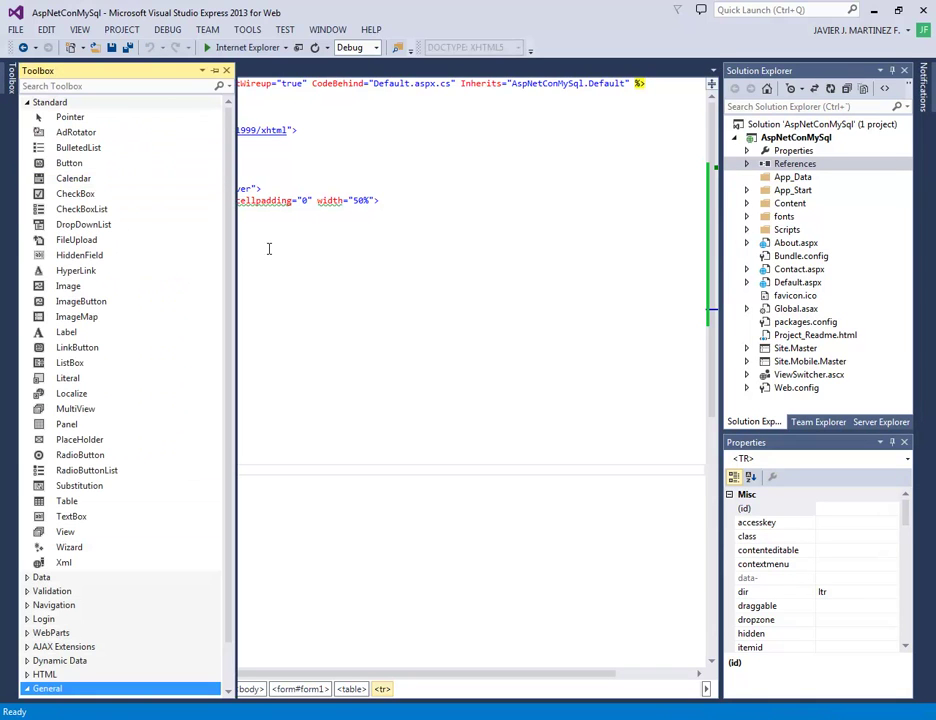
# Drag a Button from the pinned Toolbox into the last row's cell, joined onto its line
pyautogui.click(215, 70)
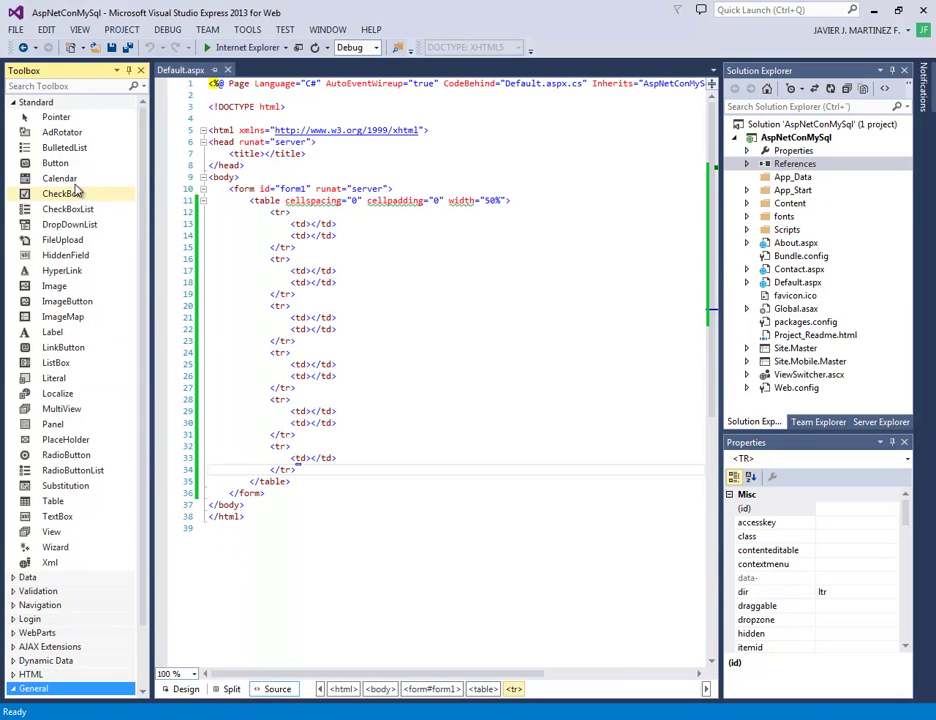
pyautogui.moveTo(52, 172); pyautogui.dragTo(313, 462)
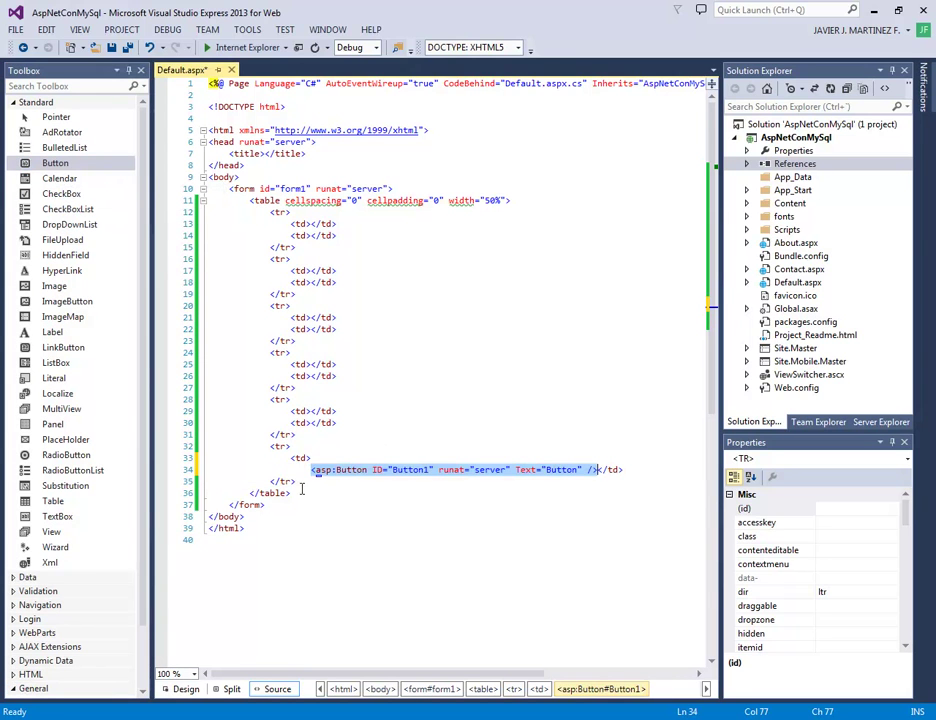
pyautogui.click(320, 459)
pyautogui.press('Delete')
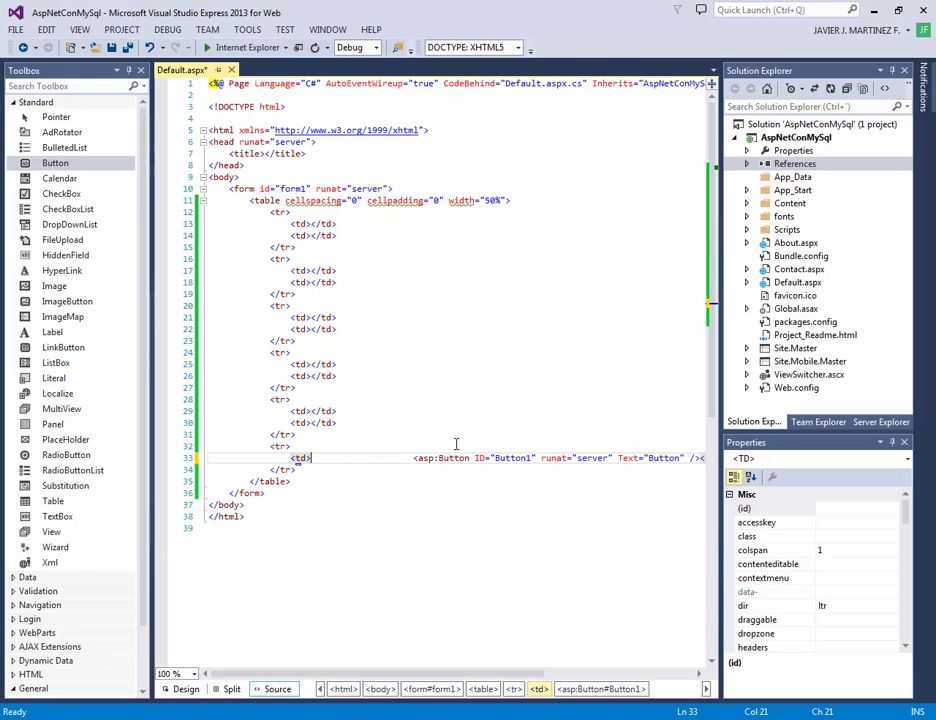
pyautogui.press('Delete')
pyautogui.press('Delete')
pyautogui.press('Delete')
pyautogui.press('Delete')
pyautogui.press('Delete')
pyautogui.press('Delete')
pyautogui.press('Delete')
pyautogui.press('Delete')
pyautogui.press('Delete')
pyautogui.press('Delete')
pyautogui.press('Delete')
pyautogui.press('Delete')
pyautogui.press('Delete')
pyautogui.press('Delete')
pyautogui.press('Delete')
pyautogui.press('Delete')
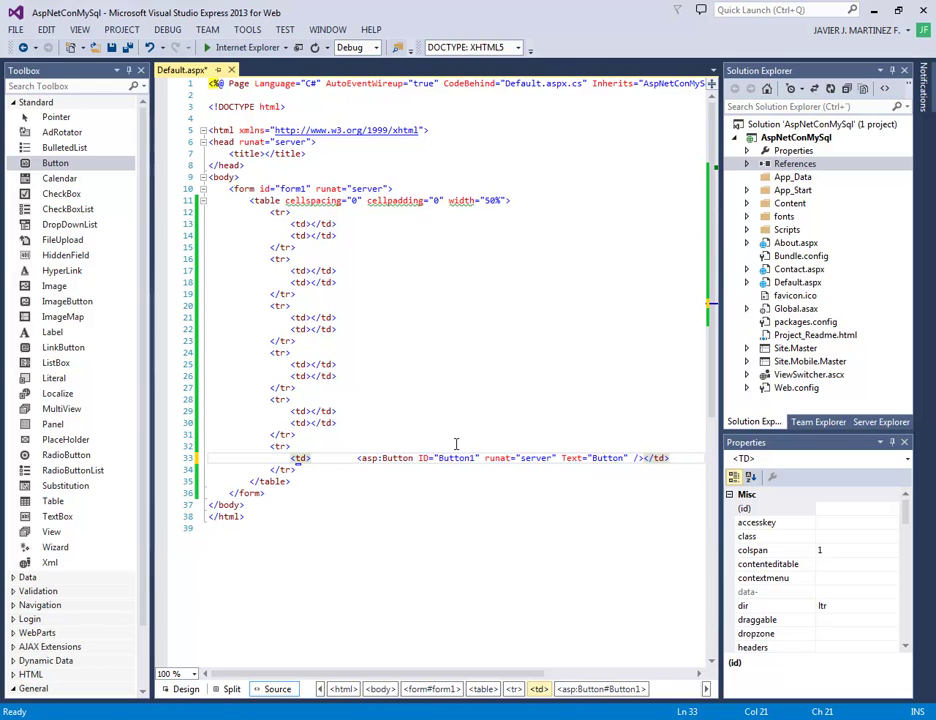
pyautogui.press('Delete')
# Change the button's ID from Button1 to btnGuardar and sort Properties alphabetically
pyautogui.press('Right')
pyautogui.press('Right')
pyautogui.press('Right')
pyautogui.press('Right')
pyautogui.press('Right')
pyautogui.press('Right')
pyautogui.press('Right')
pyautogui.press('Right')
pyautogui.press('Right')
pyautogui.press('Right')
pyautogui.press('Right')
pyautogui.press('Right')
pyautogui.press('Right')
pyautogui.press('Right')
pyautogui.press('Right')
pyautogui.press('Right')
pyautogui.press('Right')
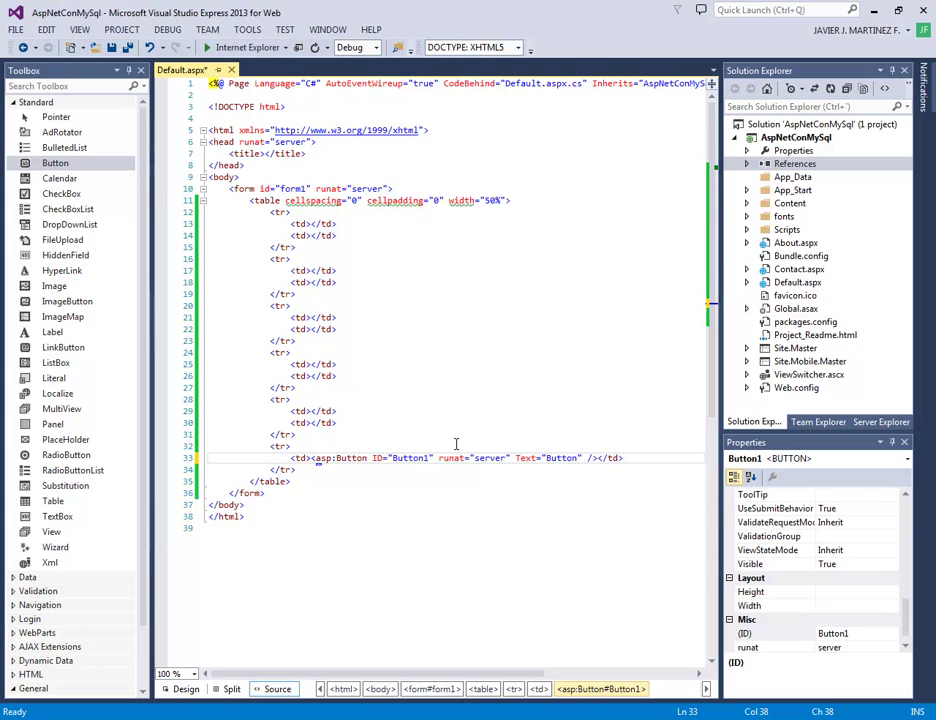
pyautogui.press('Left')
pyautogui.hotkey('shift', 'Right')
pyautogui.hotkey('shift', 'Right')
pyautogui.hotkey('shift', 'Right')
pyautogui.hotkey('shift', 'Right')
pyautogui.hotkey('shift', 'Right')
pyautogui.hotkey('shift', 'Right')
pyautogui.hotkey('shift', 'Right')
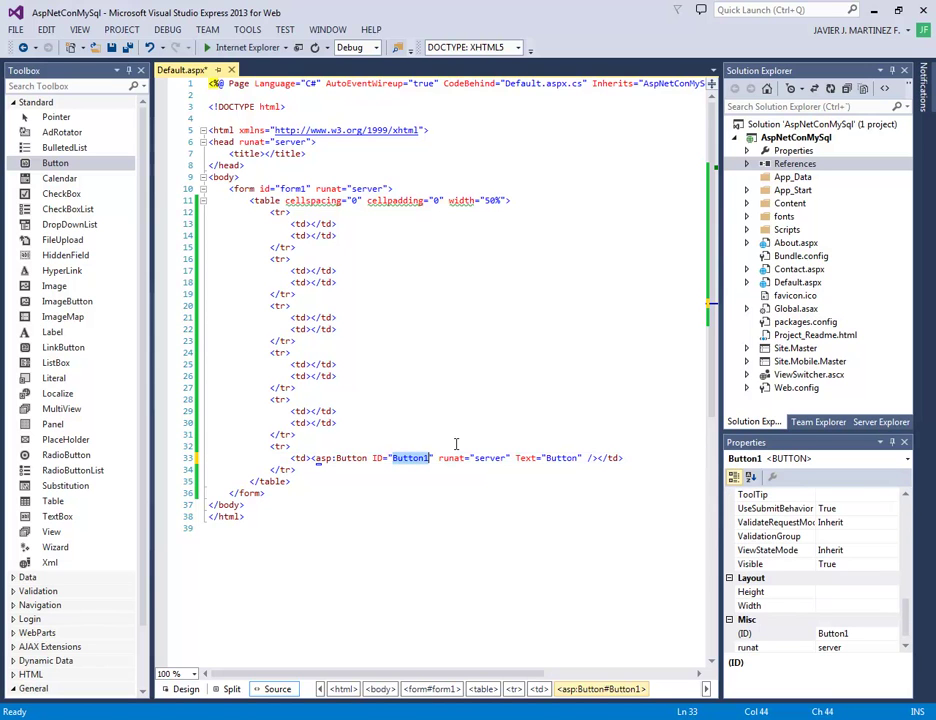
pyautogui.press('Delete')
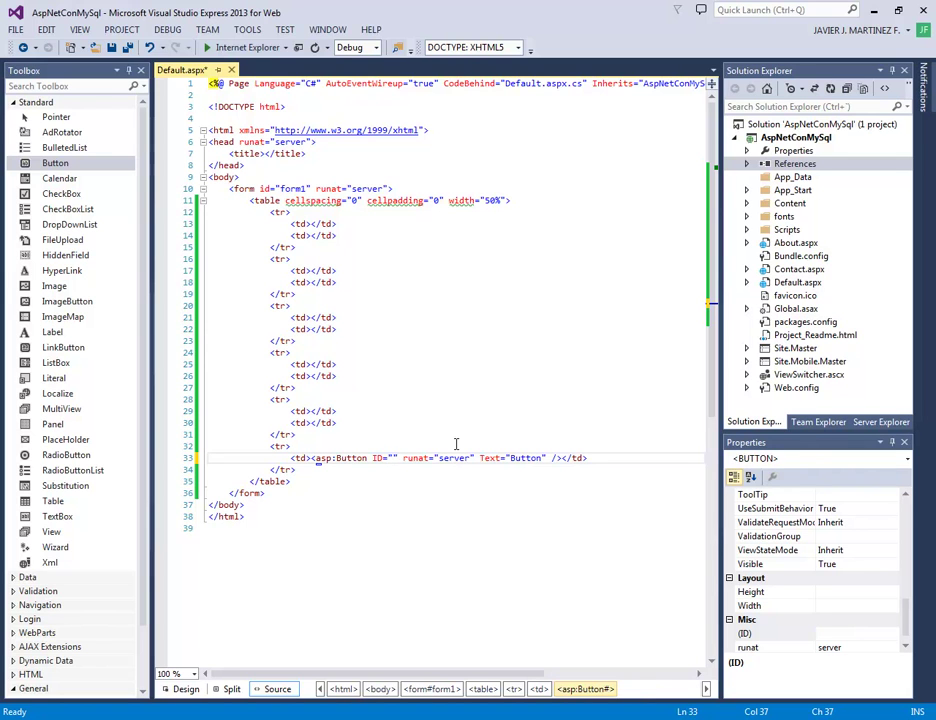
pyautogui.write('btn')
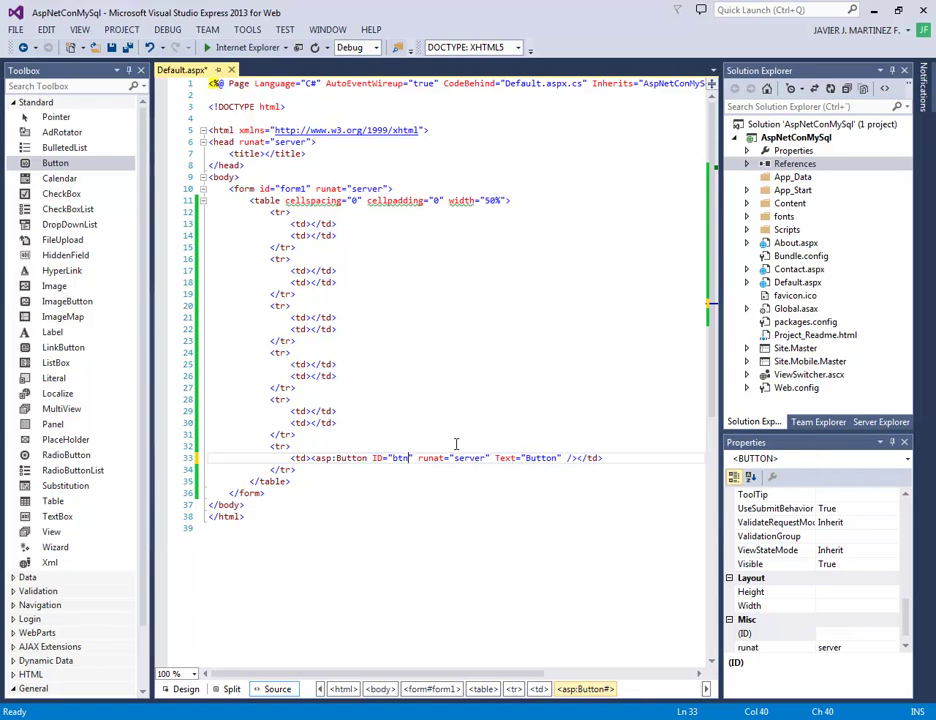
pyautogui.write('Guardar')
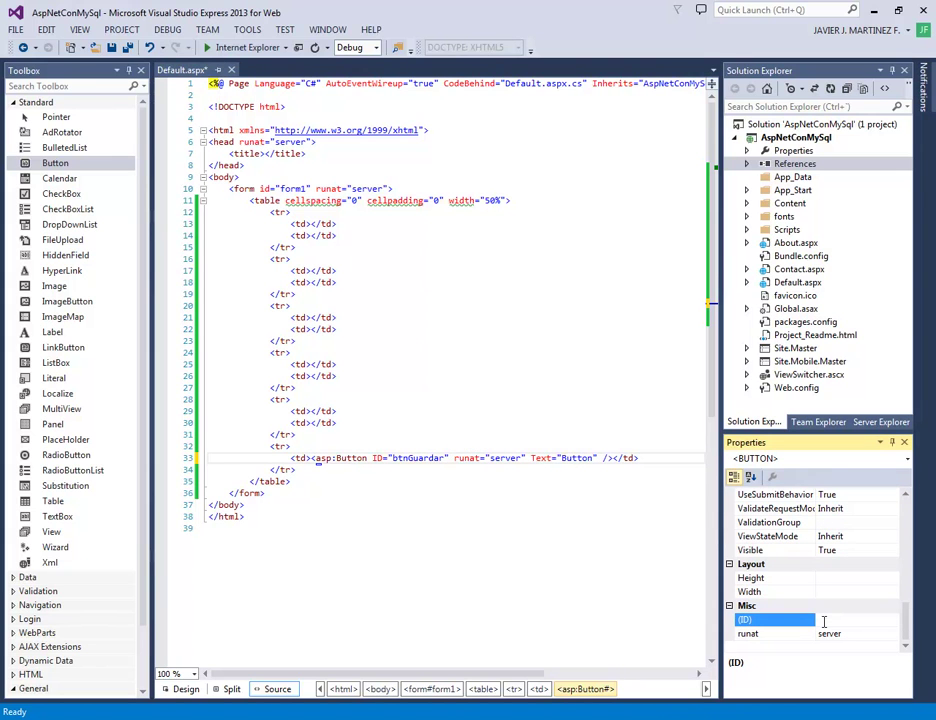
pyautogui.click(750, 477)
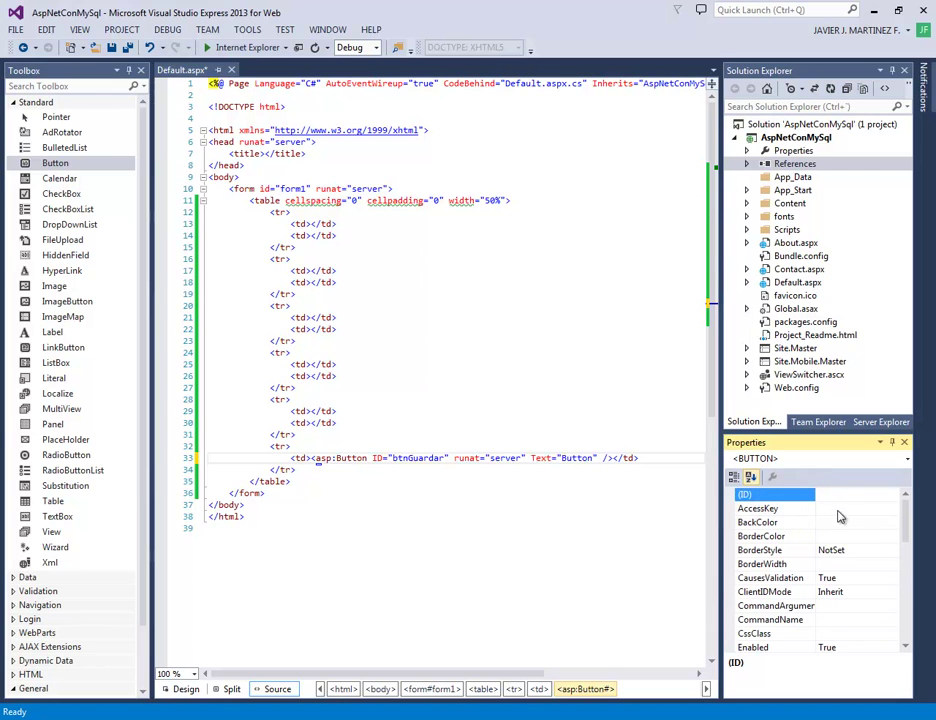